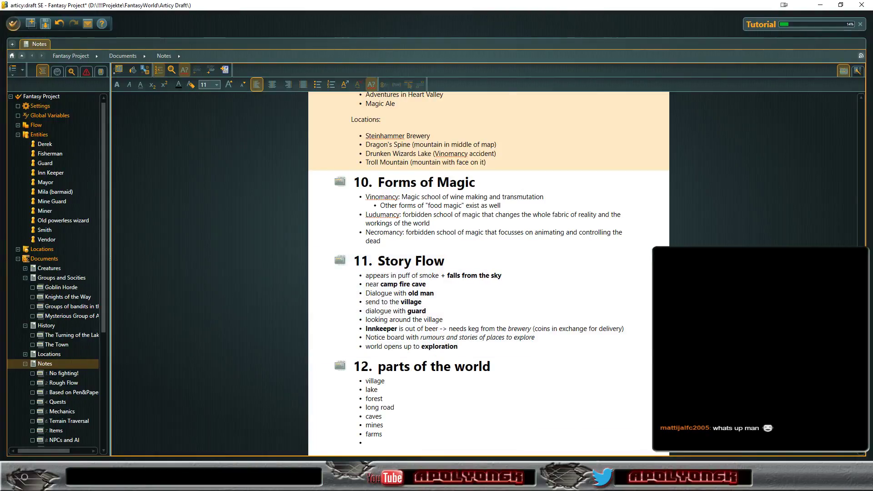
Finish reading the Notes document, then switch to the articy:draft SE Steam library page.
{"action": "scroll", "coordinate": [489, 273], "scroll_direction": "down", "scroll_amount": 3}
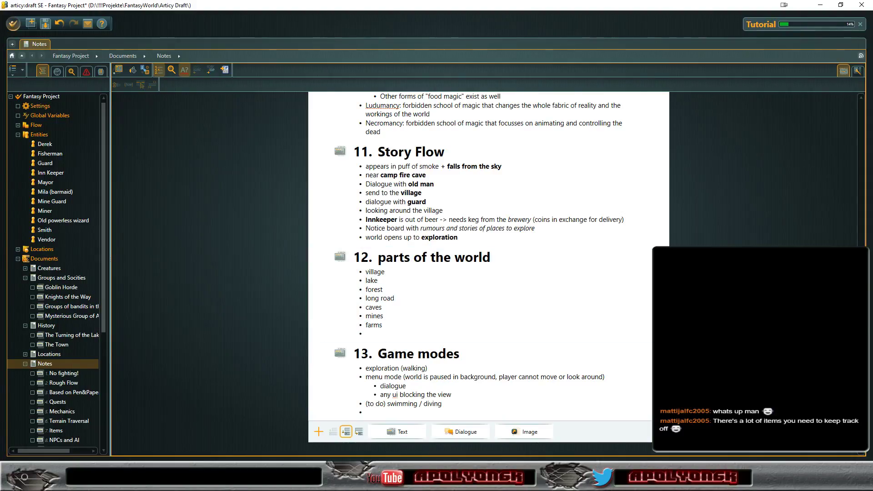
{"action": "scroll", "coordinate": [489, 273], "scroll_direction": "down", "scroll_amount": 3}
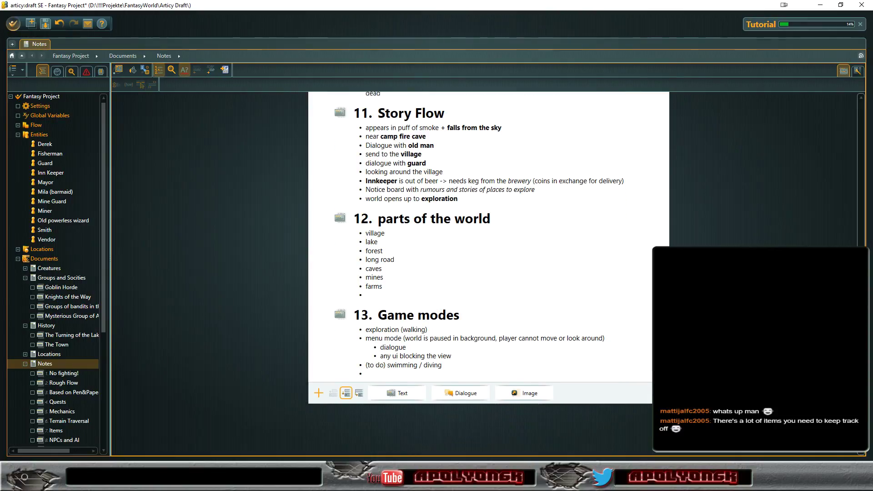
{"action": "scroll", "coordinate": [489, 273], "scroll_direction": "up", "scroll_amount": 6}
{"action": "scroll", "coordinate": [861, 182], "scroll_direction": "up", "scroll_amount": 4}
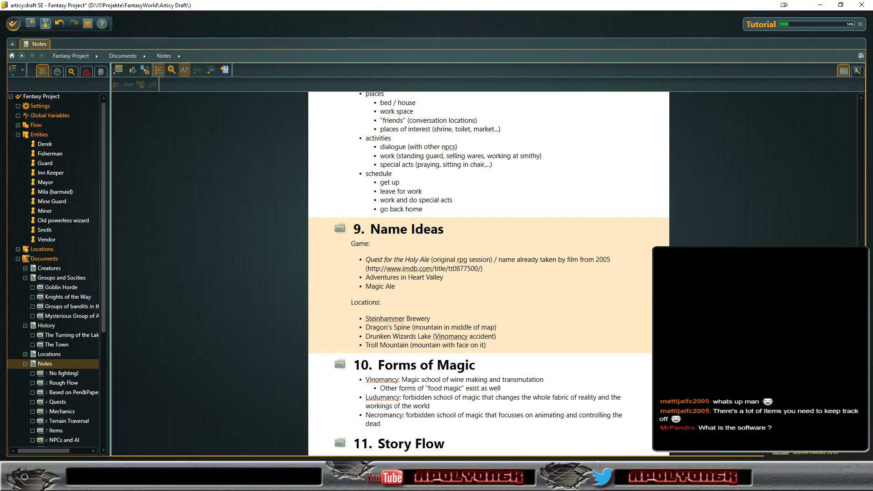
{"action": "key", "text": "alt+Tab"}
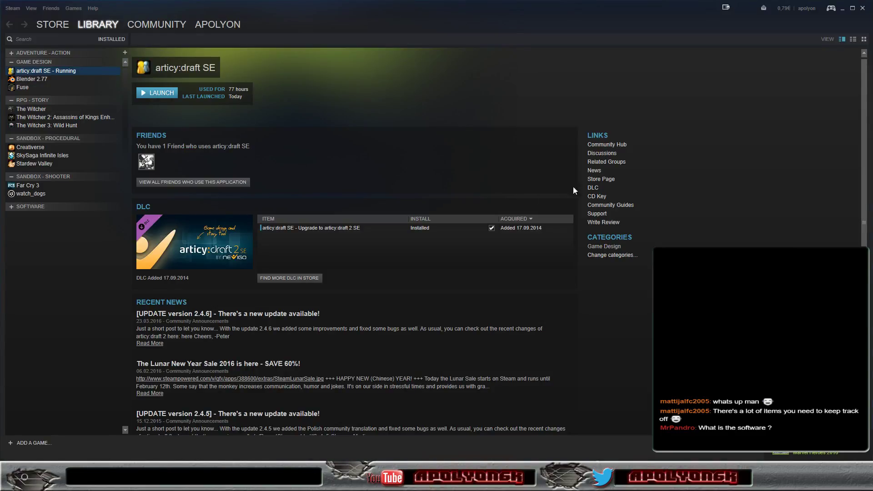
View the articy:draft SE Steam store page, then return to the Notes document.
{"action": "left_click", "coordinate": [610, 181]}
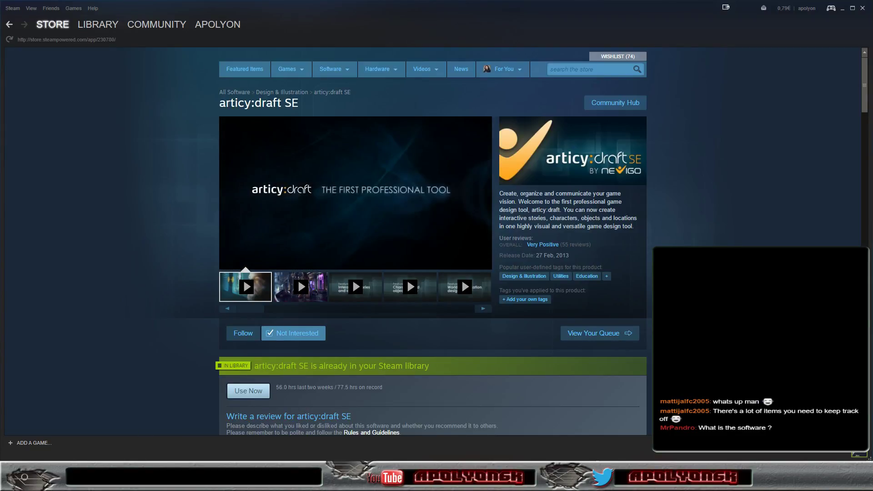
{"action": "key", "text": "alt+Tab"}
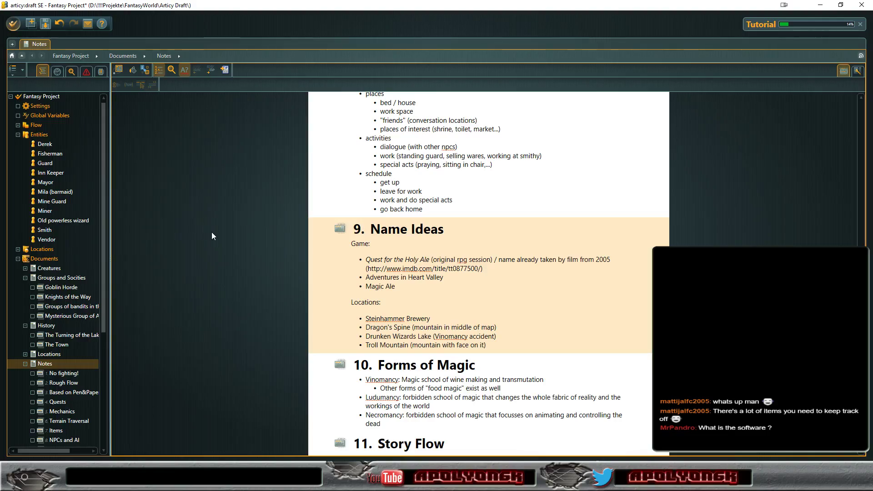
Expand Locations, open the 01 - Camp Site map and dismiss the Locations tutorial.
{"action": "scroll", "coordinate": [238, 288], "scroll_direction": "up", "scroll_amount": 2}
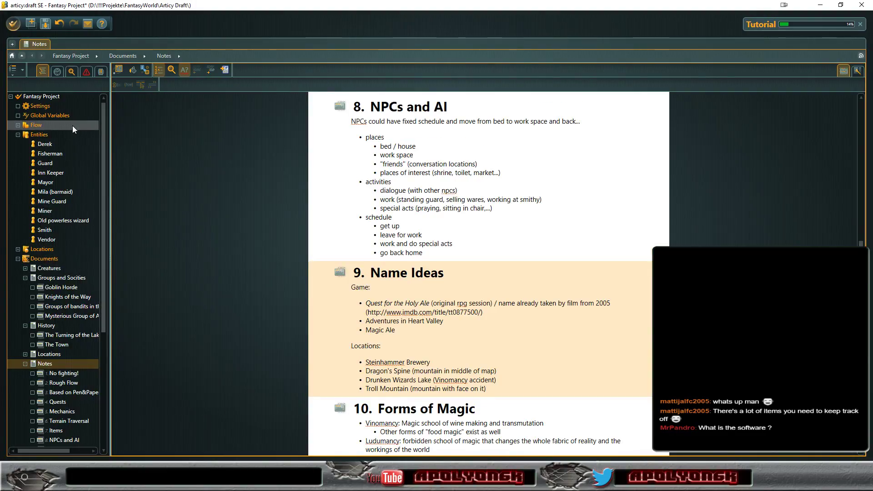
{"action": "left_click", "coordinate": [18, 249]}
{"action": "double_click", "coordinate": [57, 259]}
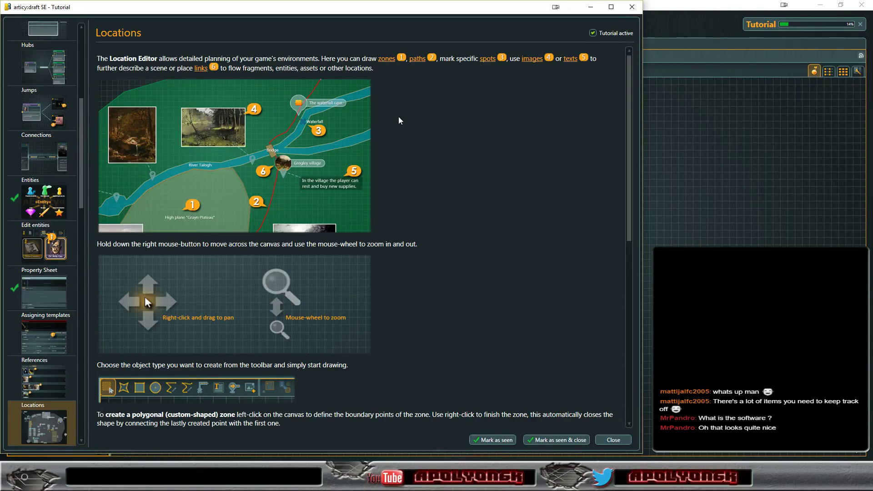
{"action": "left_click", "coordinate": [632, 7]}
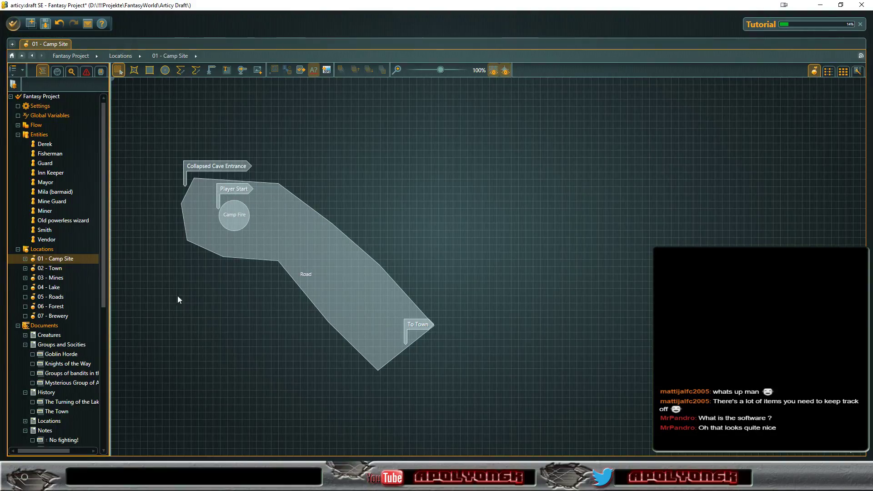
View the 02 - Town map, then open the Mila (barmaid) entity.
{"action": "left_click", "coordinate": [64, 269]}
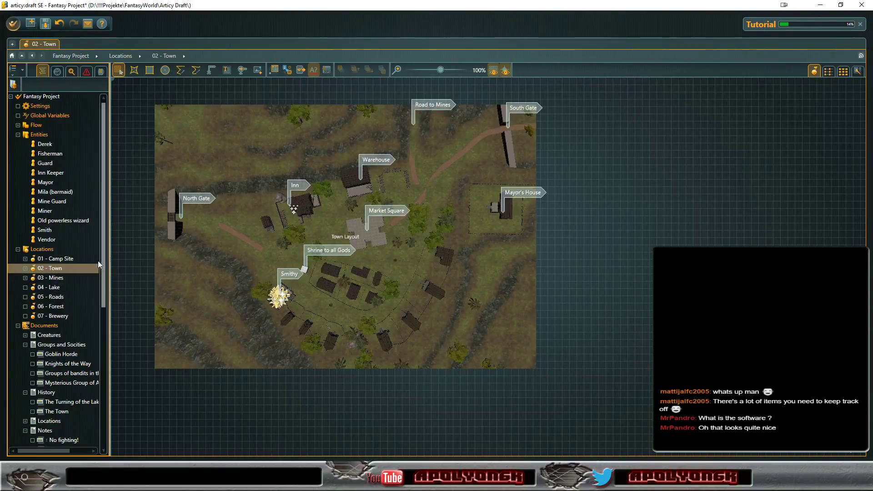
{"action": "double_click", "coordinate": [47, 192]}
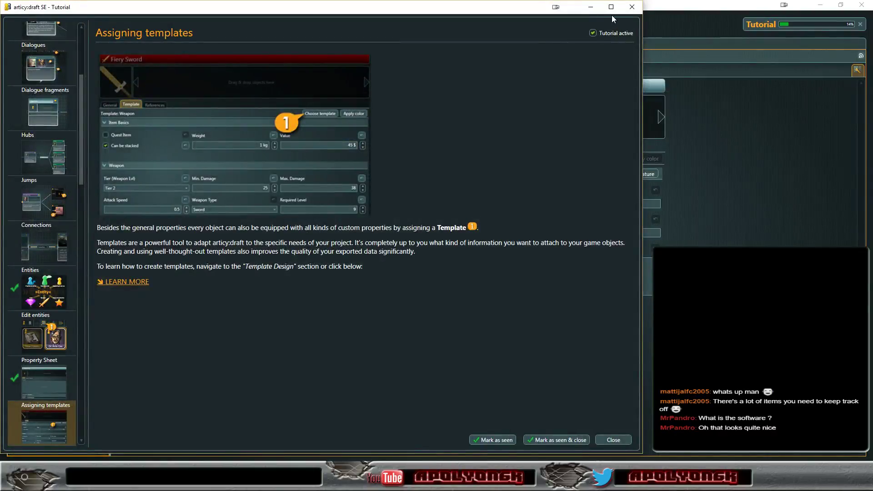
Dismiss the tutorial, view Mila's General details and IDs, then select the Documents folder.
{"action": "left_click", "coordinate": [631, 6]}
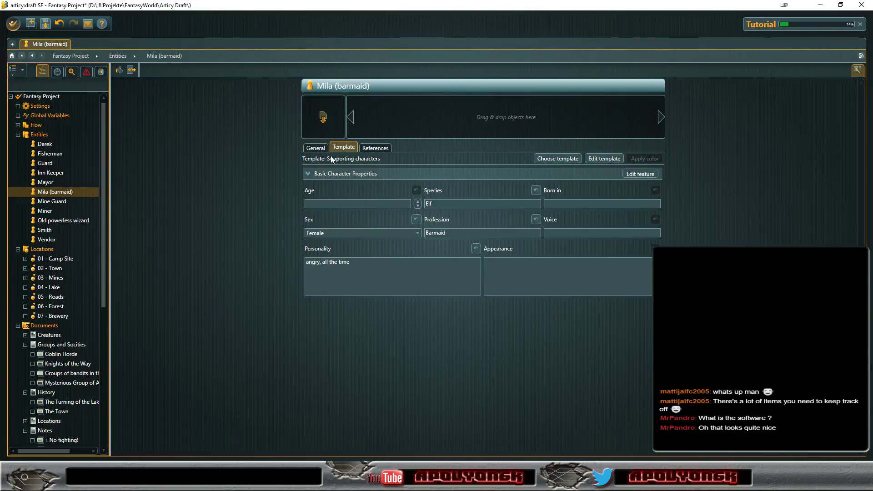
{"action": "left_click", "coordinate": [316, 148]}
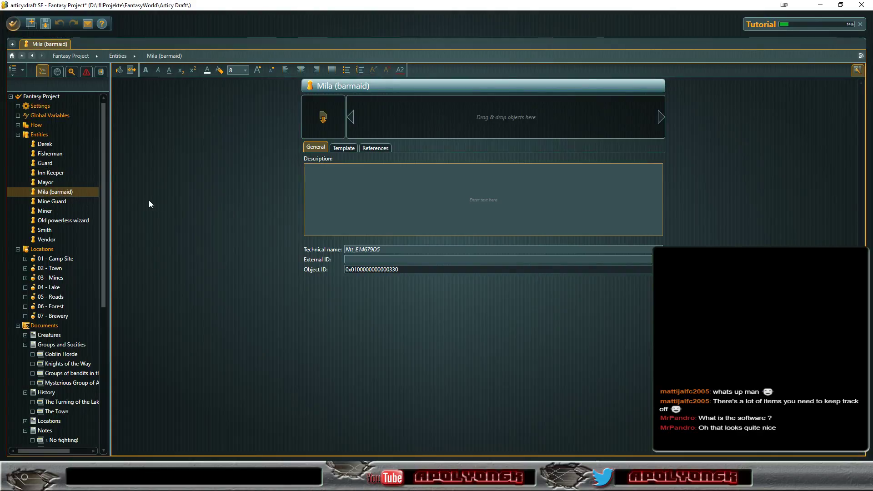
{"action": "left_click_drag", "start_coordinate": [103, 199], "coordinate": [108, 259]}
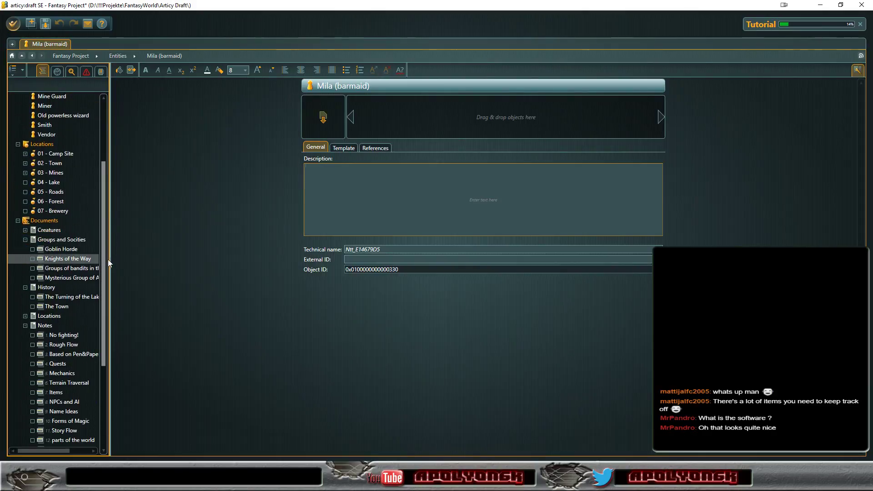
{"action": "left_click", "coordinate": [47, 221]}
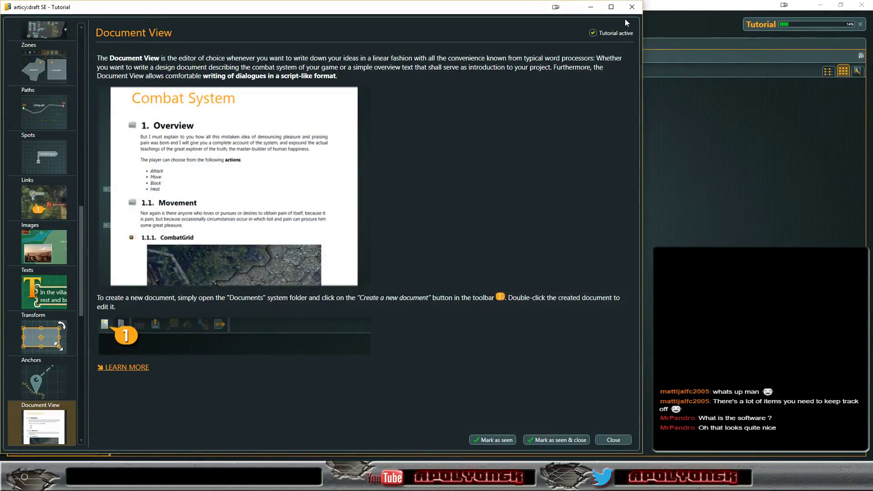
Dismiss the Document View tutorial and browse the Locations and History documents.
{"action": "left_click", "coordinate": [631, 8]}
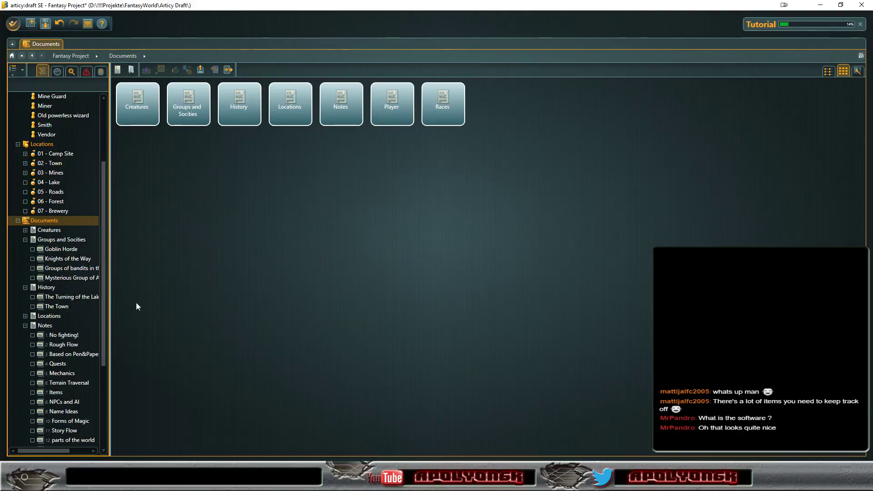
{"action": "left_click", "coordinate": [54, 317]}
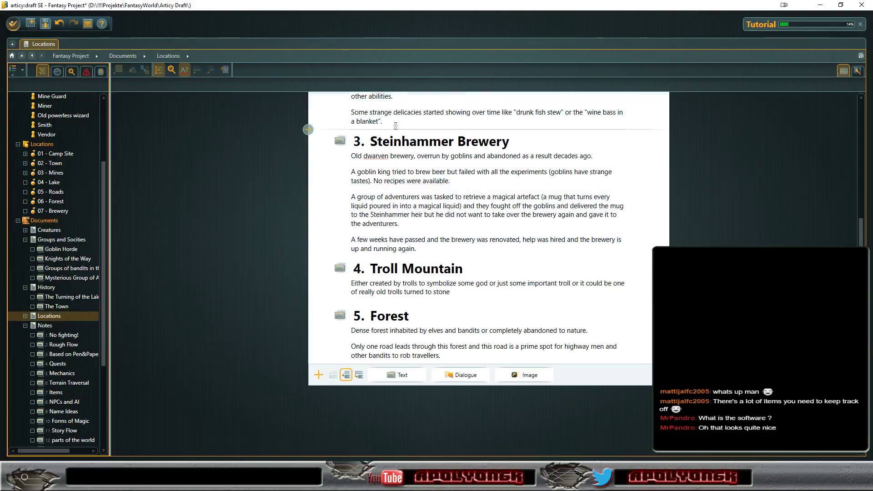
{"action": "scroll", "coordinate": [282, 339], "scroll_direction": "up", "scroll_amount": 5}
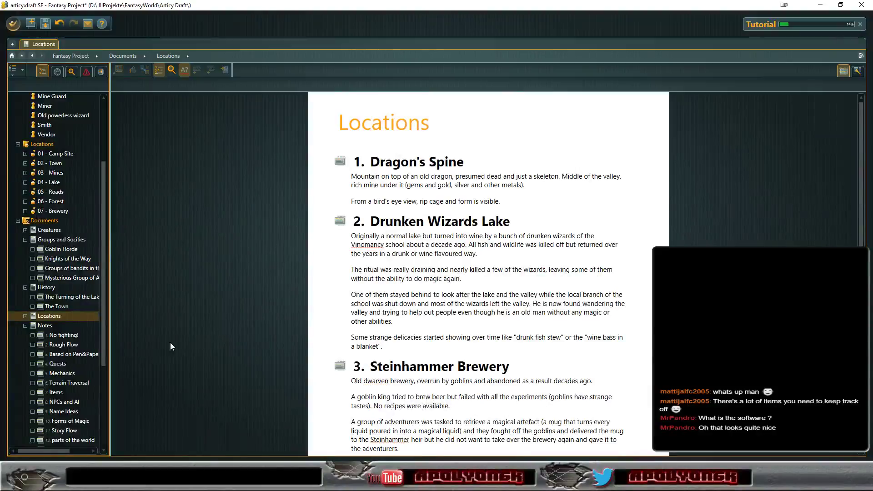
{"action": "left_click", "coordinate": [43, 287]}
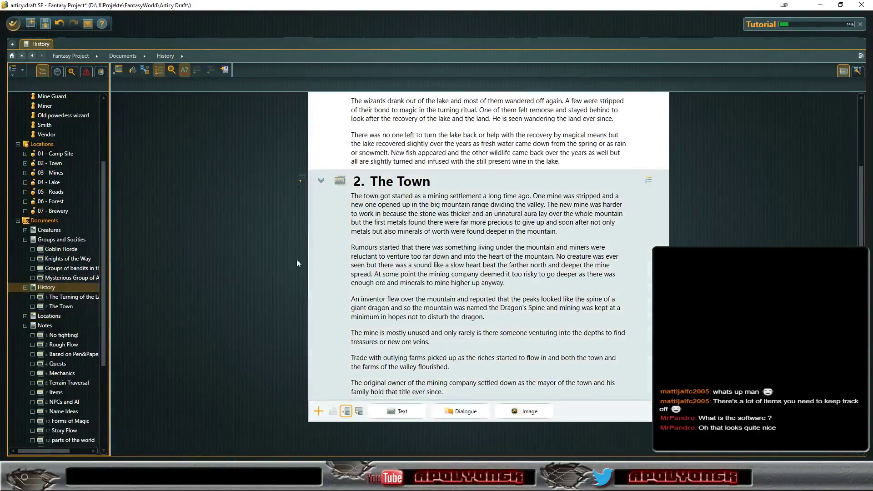
{"action": "scroll", "coordinate": [281, 281], "scroll_direction": "up", "scroll_amount": 3}
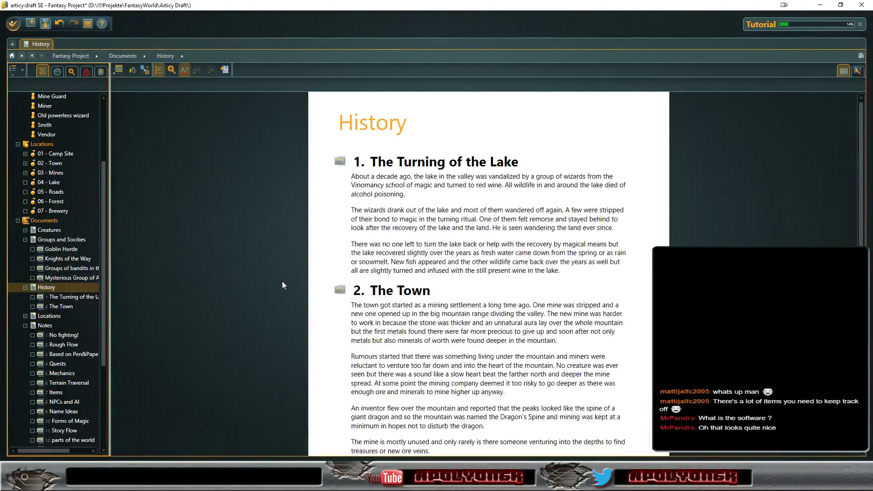
Look at the Creatures document and read through Groups and Socities.
{"action": "left_click", "coordinate": [70, 239]}
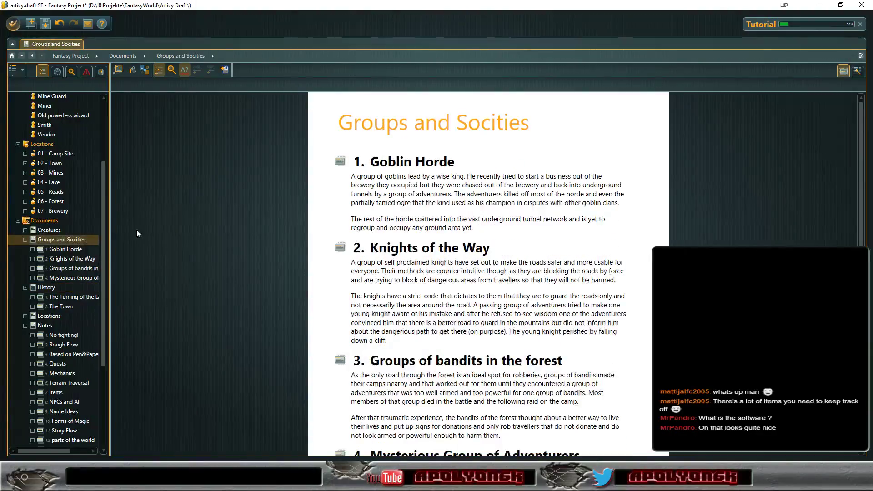
{"action": "left_click", "coordinate": [36, 231]}
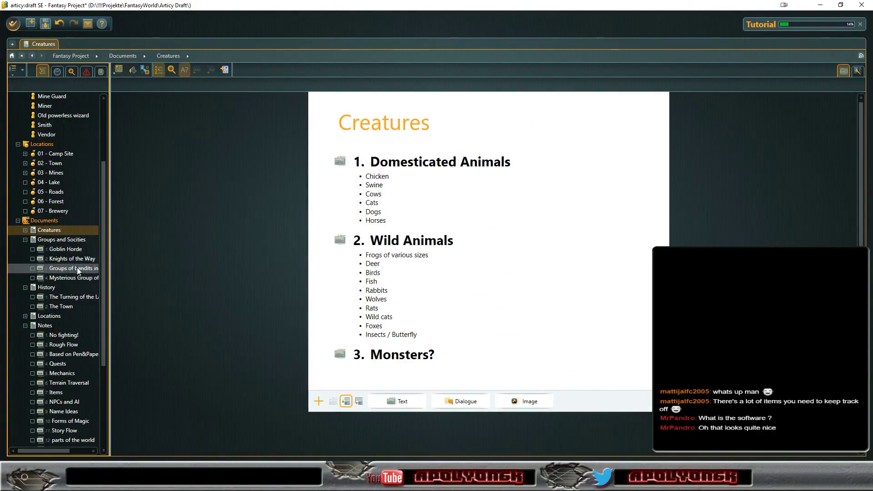
{"action": "left_click", "coordinate": [46, 238]}
{"action": "scroll", "coordinate": [284, 241], "scroll_direction": "down", "scroll_amount": 3}
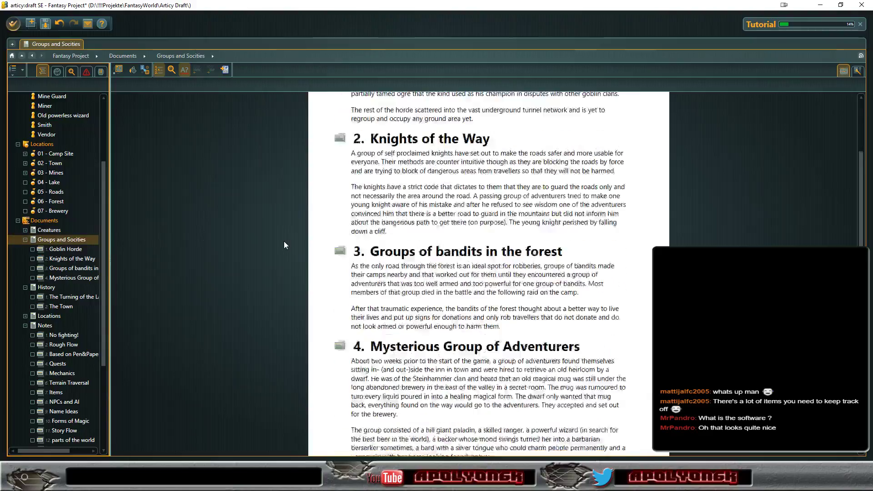
{"action": "scroll", "coordinate": [284, 242], "scroll_direction": "down", "scroll_amount": 3}
{"action": "scroll", "coordinate": [266, 244], "scroll_direction": "down", "scroll_amount": 1}
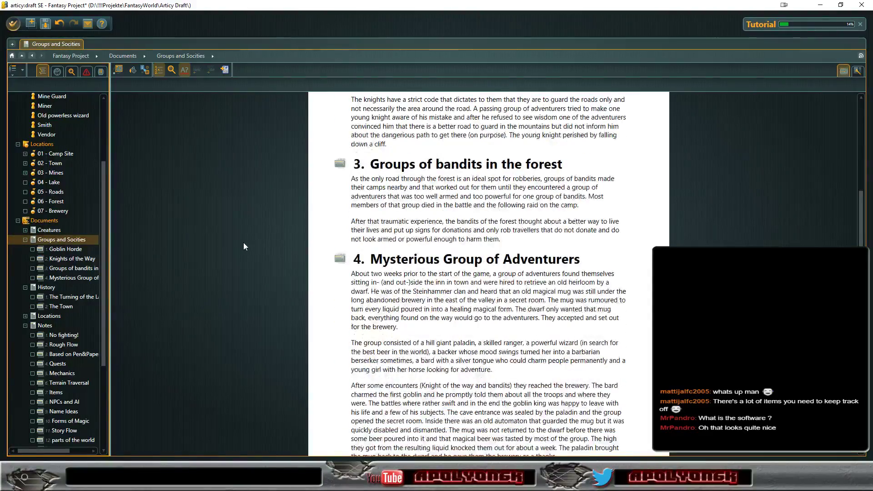
{"action": "scroll", "coordinate": [244, 246], "scroll_direction": "down", "scroll_amount": 5}
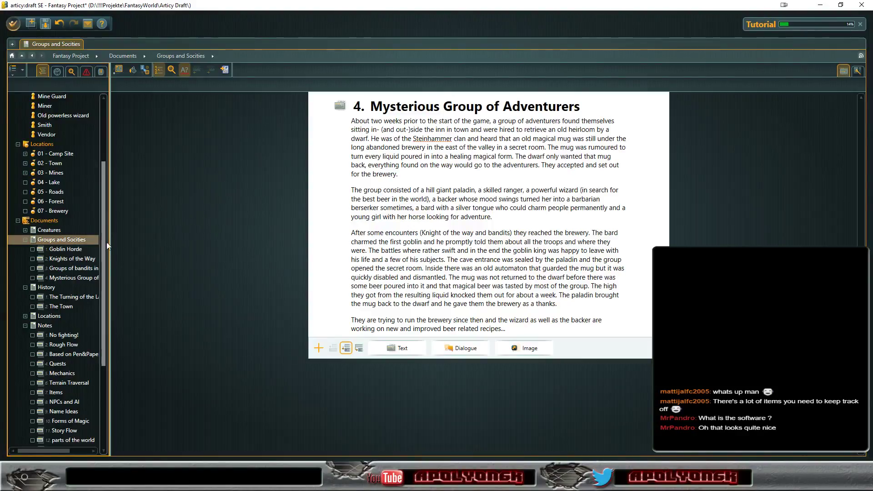
{"action": "scroll", "coordinate": [105, 321], "scroll_direction": "down", "scroll_amount": 2}
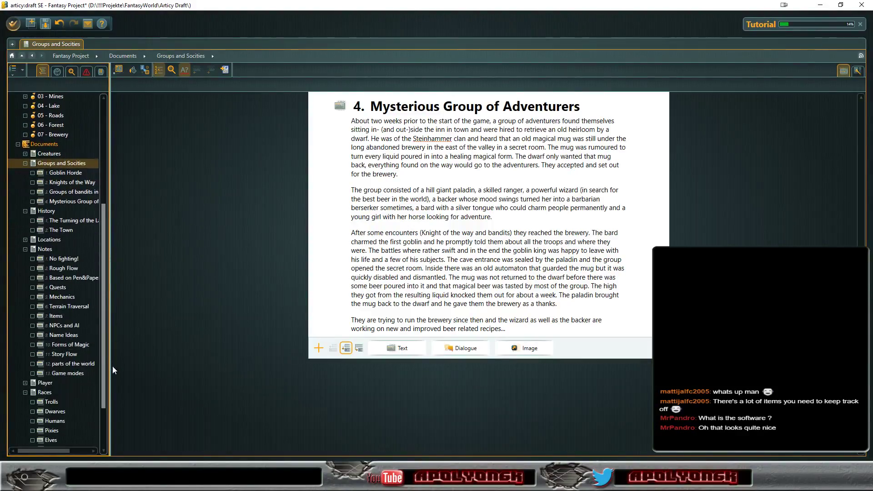
{"action": "scroll", "coordinate": [112, 367], "scroll_direction": "down", "scroll_amount": 2}
{"action": "scroll", "coordinate": [113, 376], "scroll_direction": "down", "scroll_amount": 1}
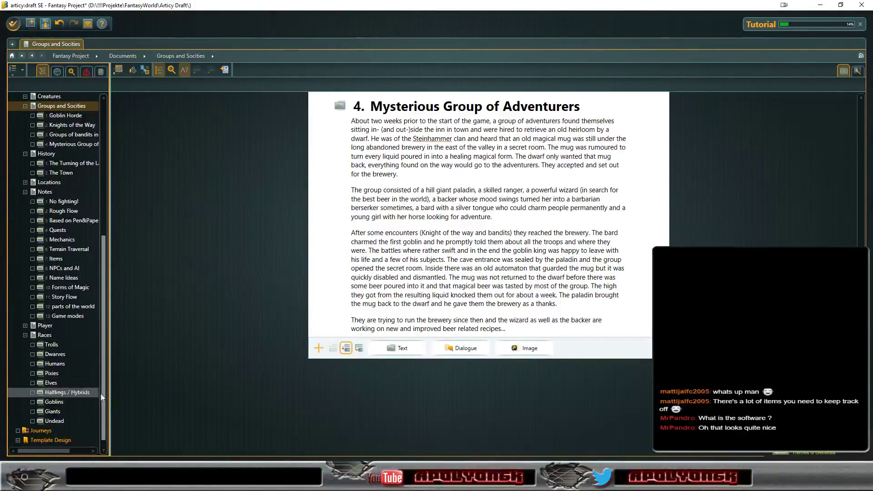
Open the Races document and scroll through its Trolls, Dwarves, Humans, Pixies and Elves sections.
{"action": "left_click", "coordinate": [45, 337]}
{"action": "scroll", "coordinate": [231, 246], "scroll_direction": "up", "scroll_amount": 10}
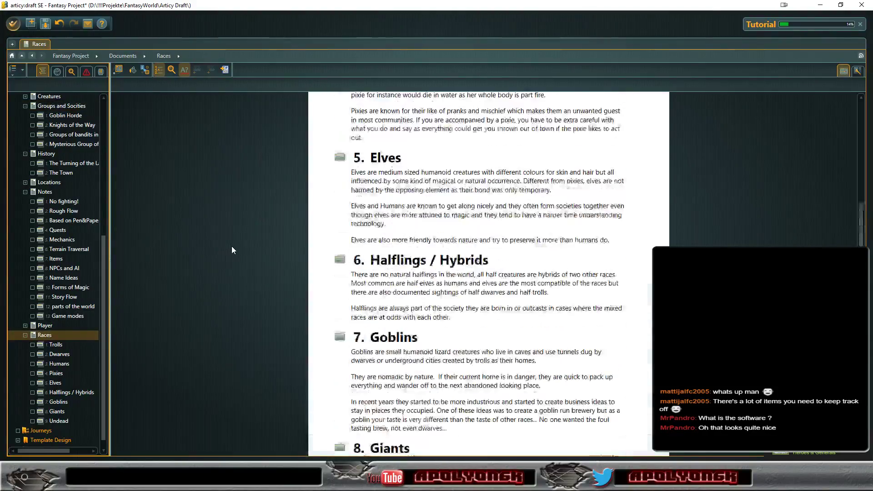
{"action": "scroll", "coordinate": [231, 246], "scroll_direction": "up", "scroll_amount": 3}
{"action": "scroll", "coordinate": [225, 247], "scroll_direction": "up", "scroll_amount": 7}
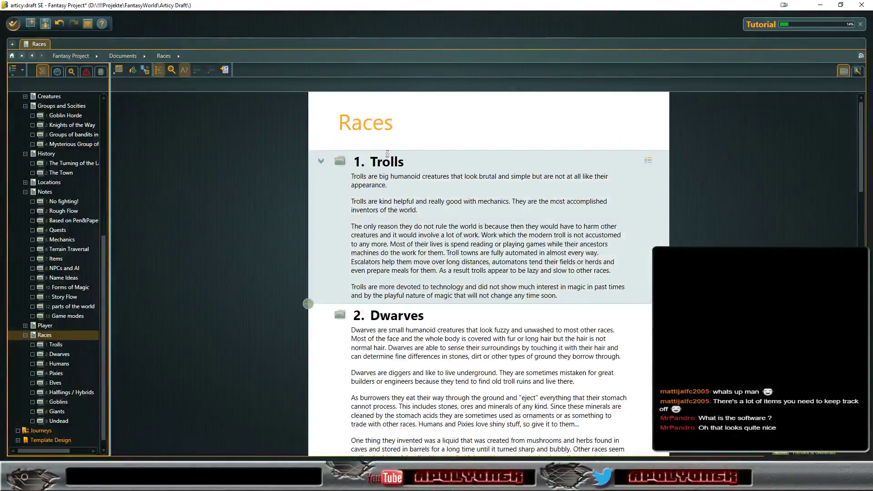
{"action": "scroll", "coordinate": [221, 294], "scroll_direction": "down", "scroll_amount": 3}
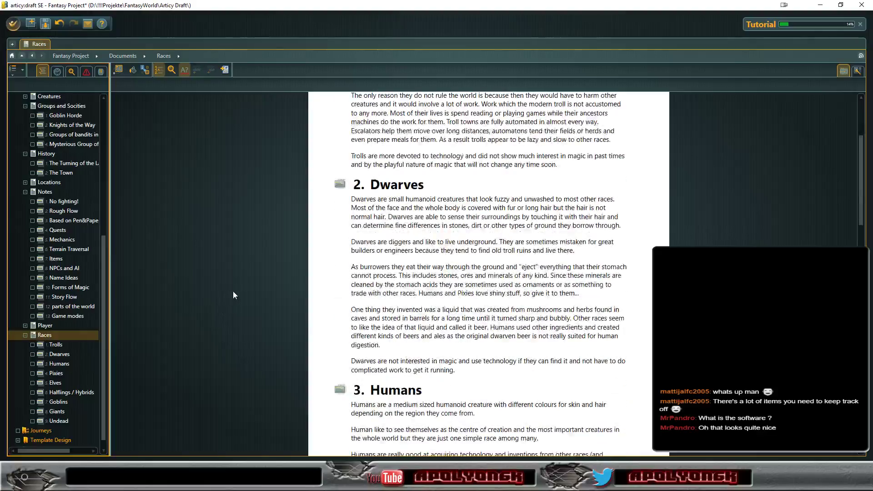
{"action": "scroll", "coordinate": [233, 295], "scroll_direction": "down", "scroll_amount": 5}
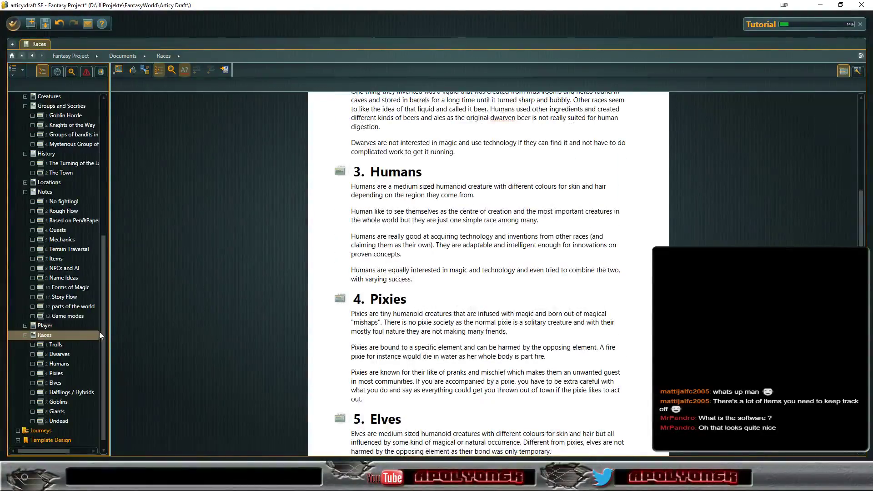
Open the Player document and scroll through its contents.
{"action": "left_click", "coordinate": [46, 324]}
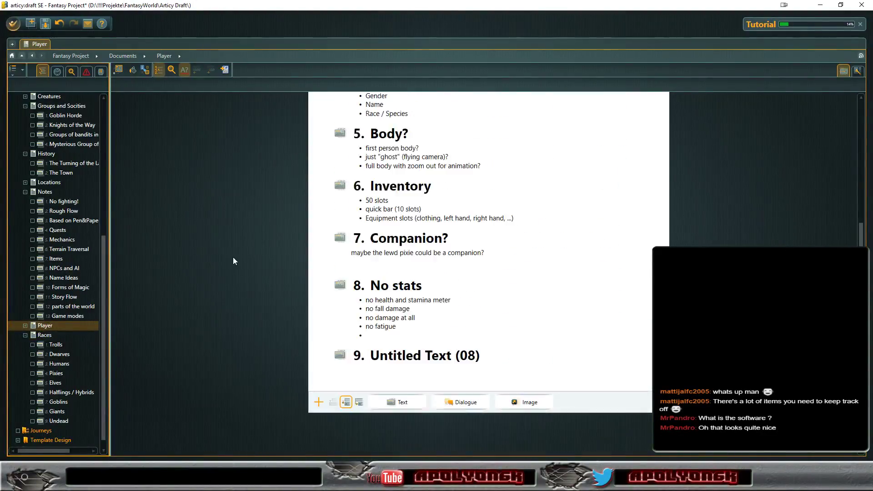
{"action": "scroll", "coordinate": [234, 258], "scroll_direction": "up", "scroll_amount": 3}
{"action": "scroll", "coordinate": [234, 257], "scroll_direction": "up", "scroll_amount": 4}
{"action": "scroll", "coordinate": [233, 258], "scroll_direction": "up", "scroll_amount": 1}
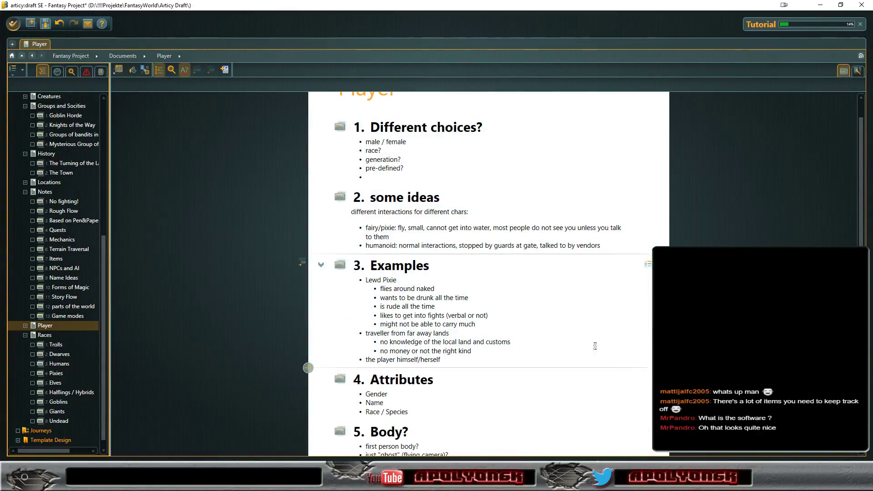
{"action": "scroll", "coordinate": [707, 238], "scroll_direction": "down", "scroll_amount": 3}
{"action": "scroll", "coordinate": [707, 237], "scroll_direction": "down", "scroll_amount": 5}
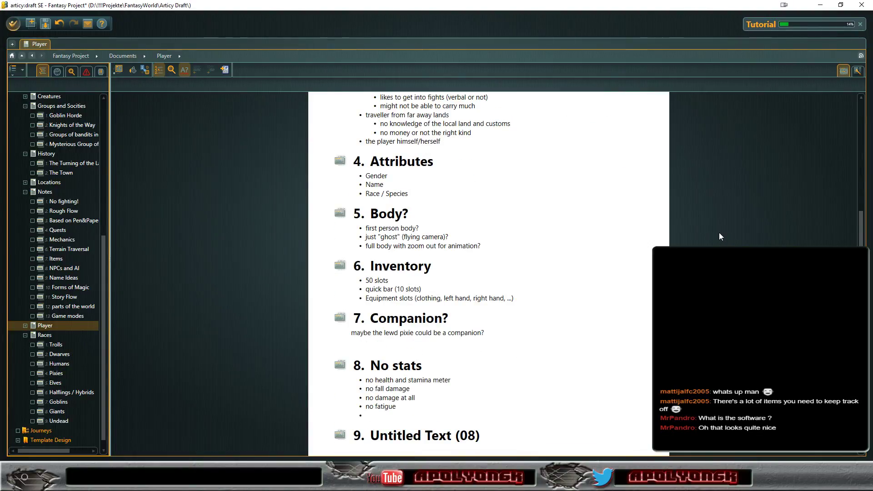
{"action": "scroll", "coordinate": [719, 233], "scroll_direction": "down", "scroll_amount": 2}
{"action": "scroll", "coordinate": [719, 236], "scroll_direction": "down", "scroll_amount": 2}
Return to the top and place the cursor after 'generation?' in the Different choices list.
{"action": "scroll", "coordinate": [718, 237], "scroll_direction": "up", "scroll_amount": 6}
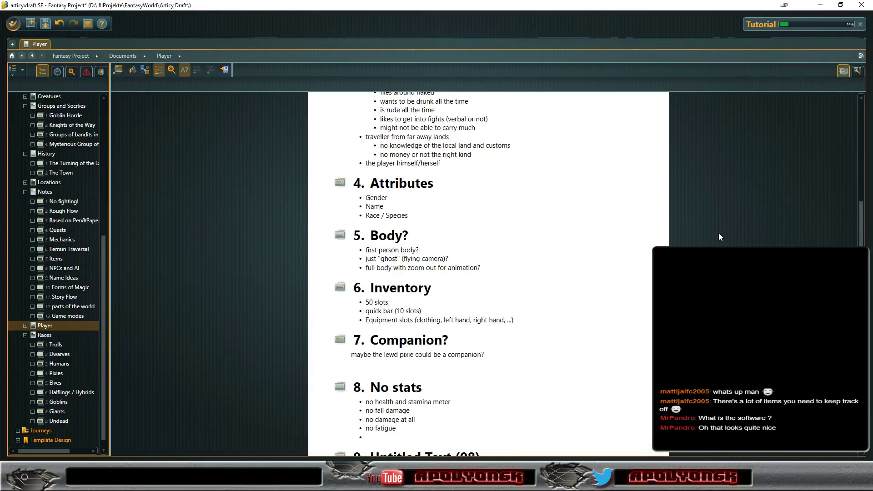
{"action": "scroll", "coordinate": [719, 233], "scroll_direction": "up", "scroll_amount": 4}
{"action": "scroll", "coordinate": [718, 233], "scroll_direction": "up", "scroll_amount": 4}
{"action": "scroll", "coordinate": [719, 233], "scroll_direction": "up", "scroll_amount": 2}
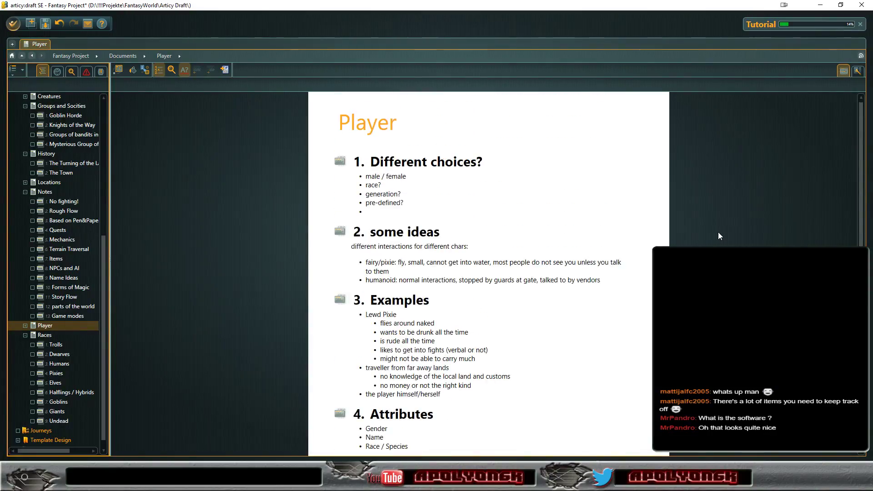
{"action": "left_click", "coordinate": [493, 170]}
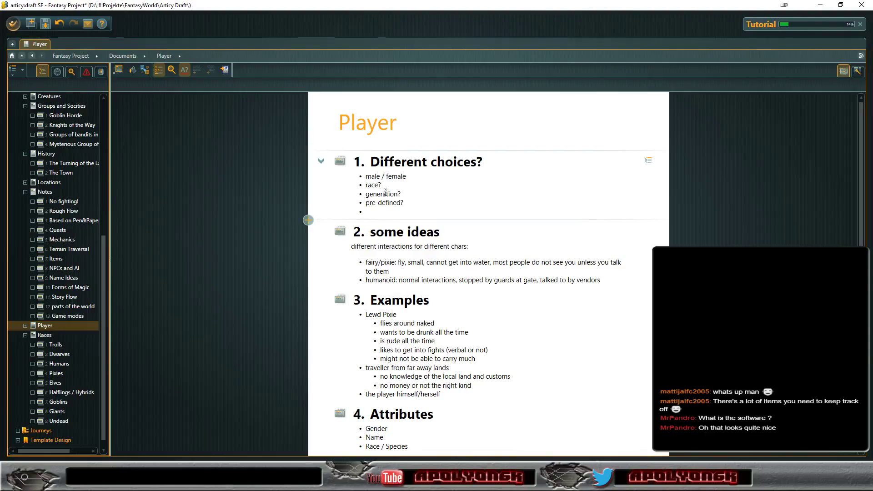
{"action": "left_click", "coordinate": [412, 194]}
Remove the '?' after 'generation' and delete the pre-defined? and empty bullets.
{"action": "key", "text": "BackSpace"}
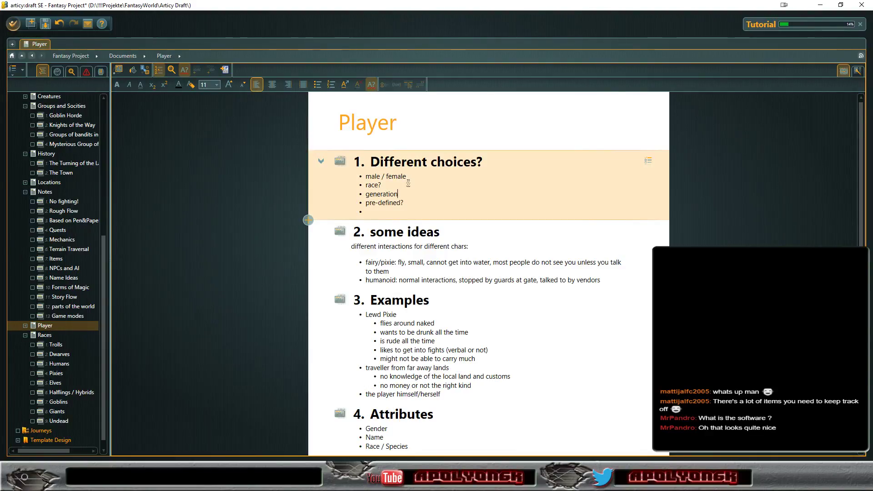
{"action": "key", "text": "shift+Down"}
{"action": "key", "text": "shift+Down"}
{"action": "key", "text": "Delete"}
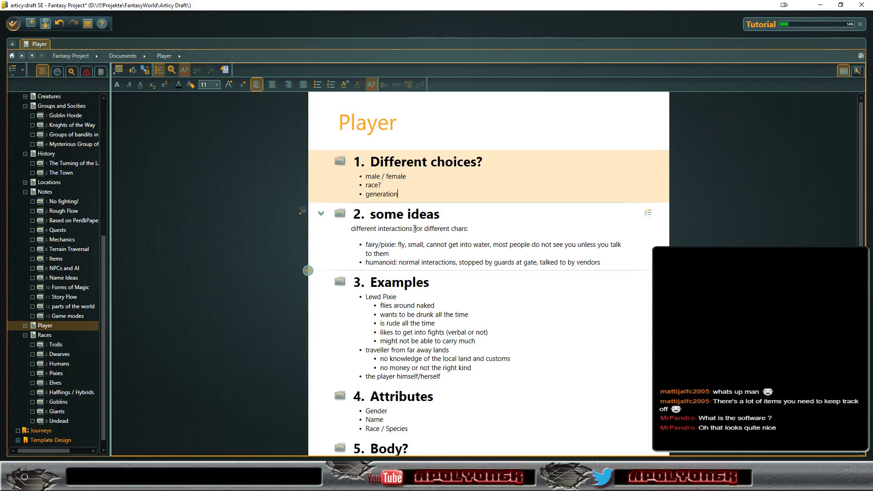
Scroll down and place the cursor in the Companion? section text.
{"action": "scroll", "coordinate": [223, 187], "scroll_direction": "down", "scroll_amount": 3}
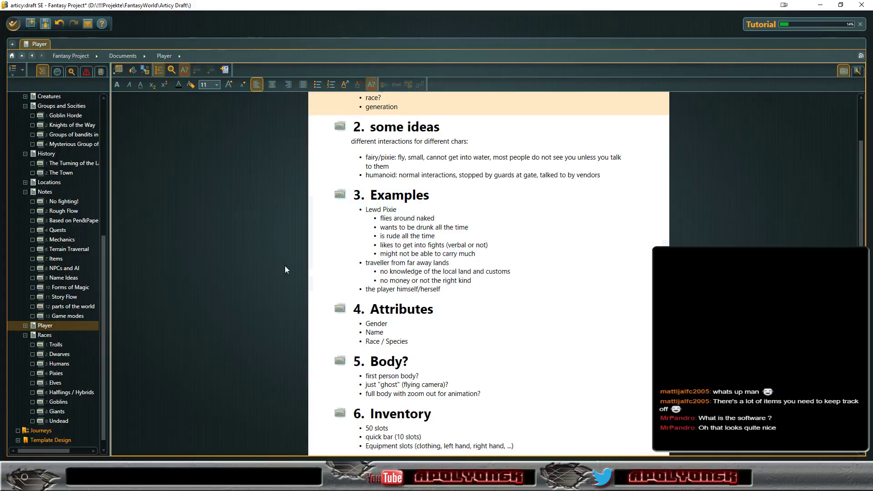
{"action": "scroll", "coordinate": [213, 241], "scroll_direction": "down", "scroll_amount": 3}
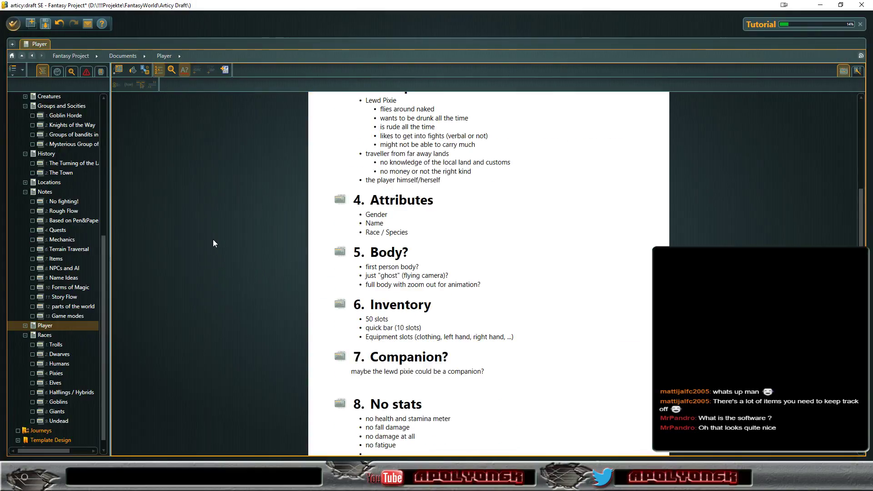
{"action": "scroll", "coordinate": [225, 230], "scroll_direction": "down", "scroll_amount": 2}
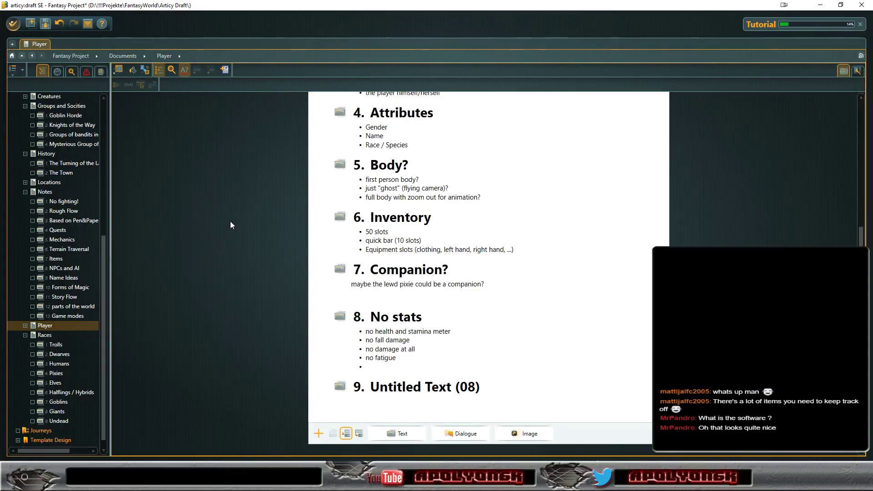
{"action": "scroll", "coordinate": [239, 219], "scroll_direction": "down", "scroll_amount": 1}
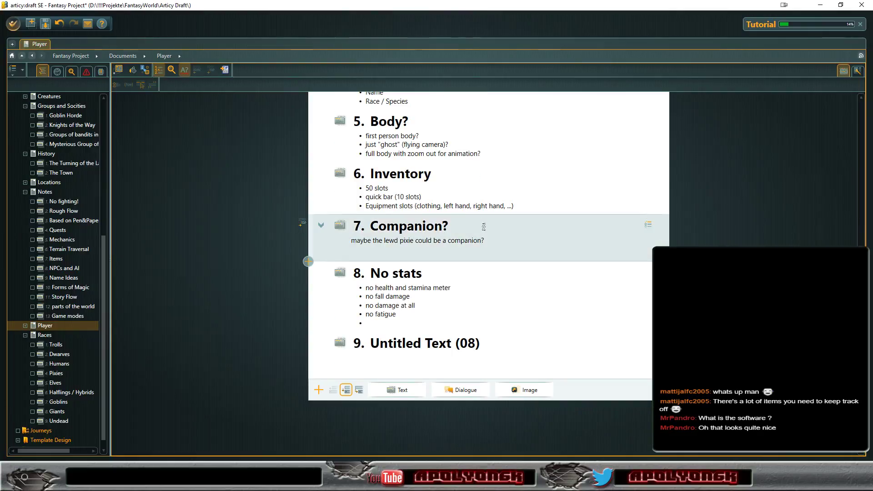
{"action": "left_click", "coordinate": [427, 241]}
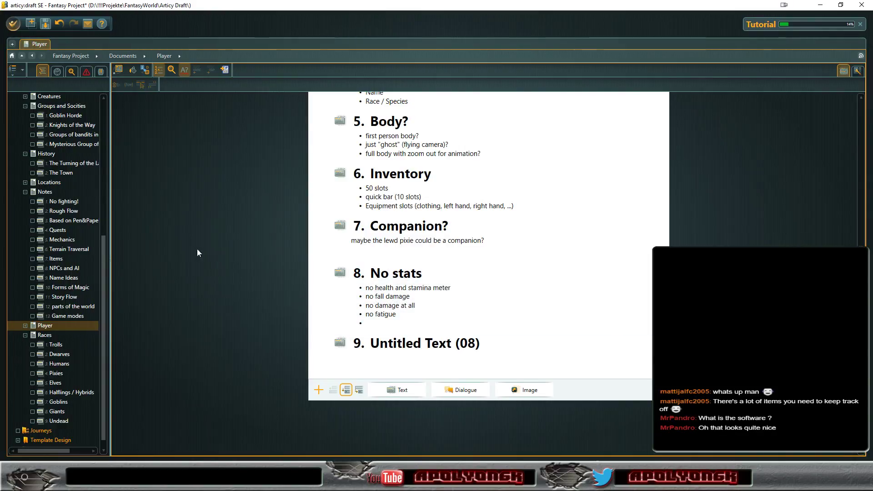
Open the Notes document and scroll up to its No fighting! heading.
{"action": "left_click", "coordinate": [41, 191]}
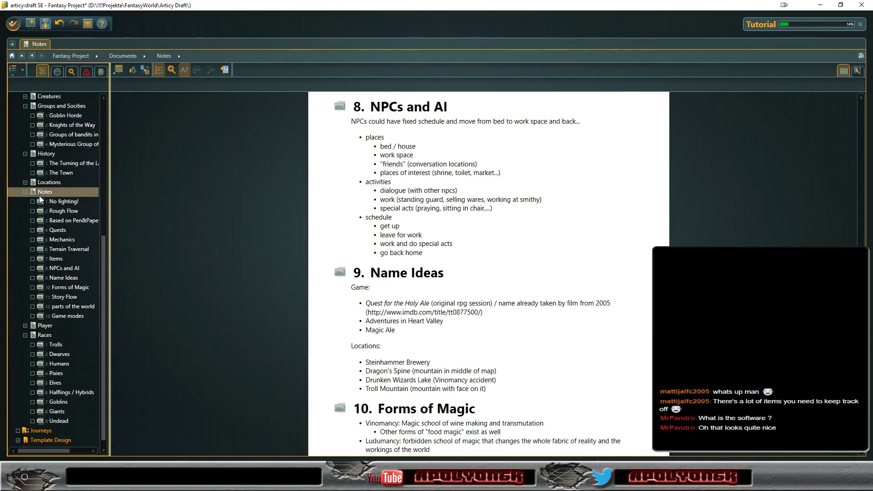
{"action": "scroll", "coordinate": [214, 217], "scroll_direction": "up", "scroll_amount": 2}
{"action": "scroll", "coordinate": [213, 224], "scroll_direction": "up", "scroll_amount": 3}
{"action": "scroll", "coordinate": [204, 230], "scroll_direction": "up", "scroll_amount": 3}
{"action": "scroll", "coordinate": [200, 232], "scroll_direction": "up", "scroll_amount": 4}
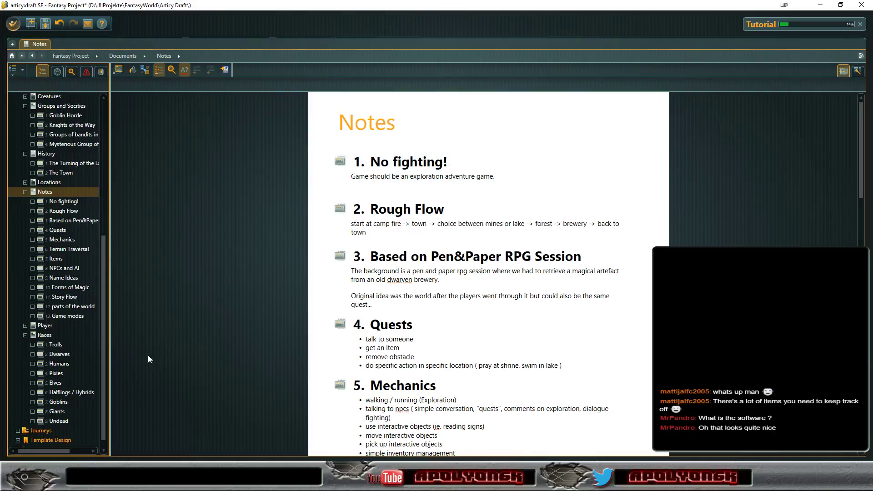
Switch to Unity and load the Overworld Map scene from Assets > Scenes.
{"action": "key", "text": "alt+Tab"}
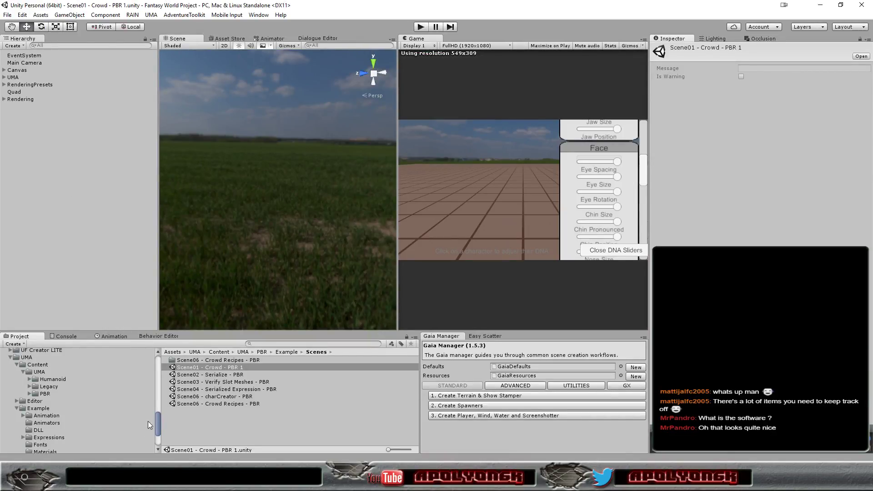
{"action": "left_click_drag", "start_coordinate": [157, 421], "coordinate": [153, 408]}
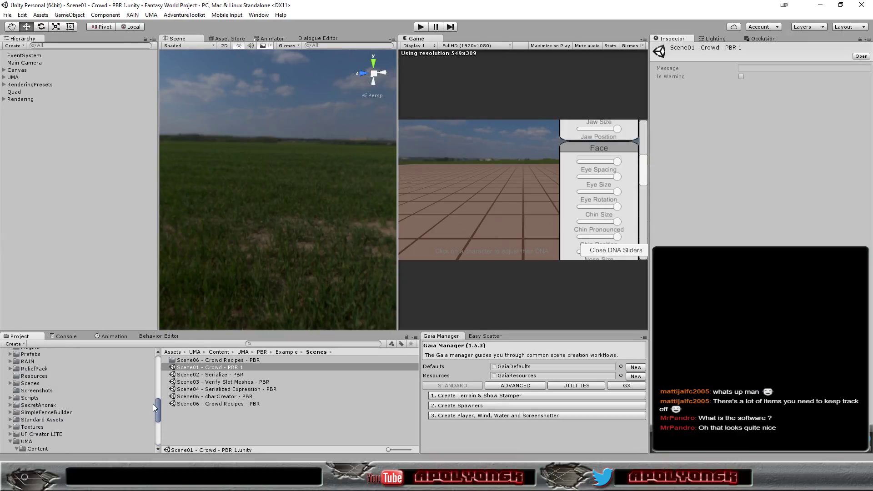
{"action": "scroll", "coordinate": [150, 407], "scroll_direction": "down", "scroll_amount": 3}
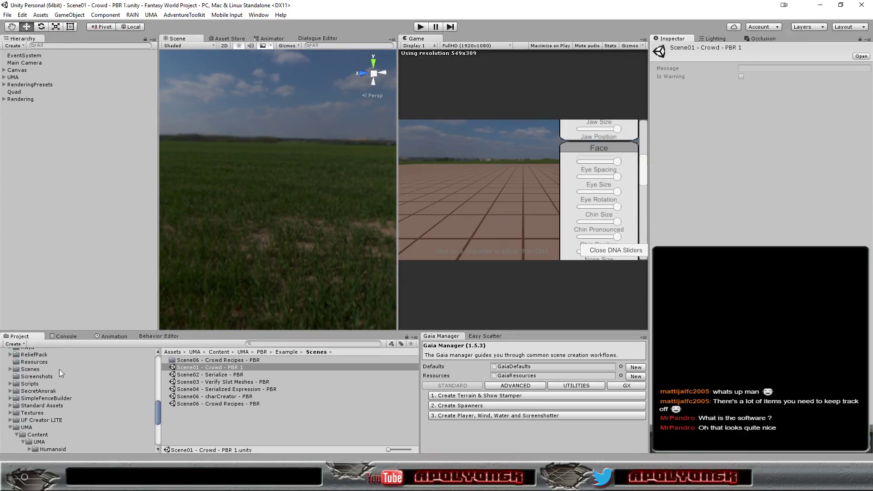
{"action": "left_click", "coordinate": [24, 369]}
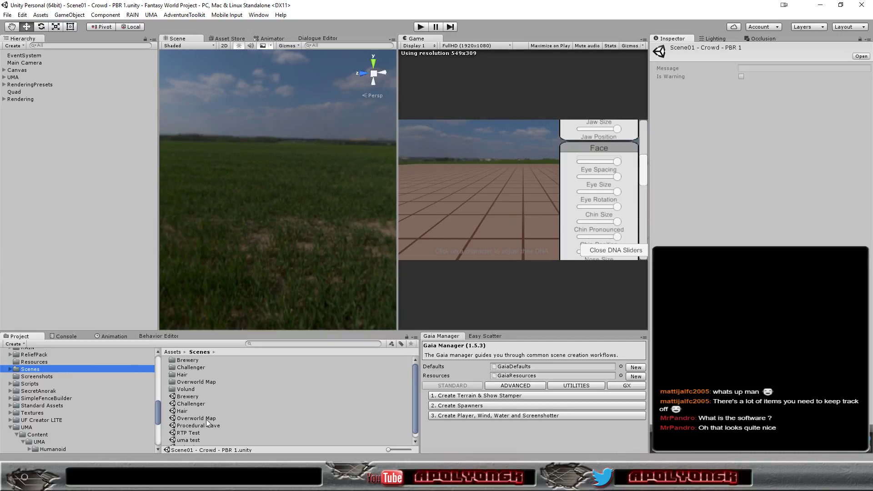
{"action": "left_click", "coordinate": [206, 419]}
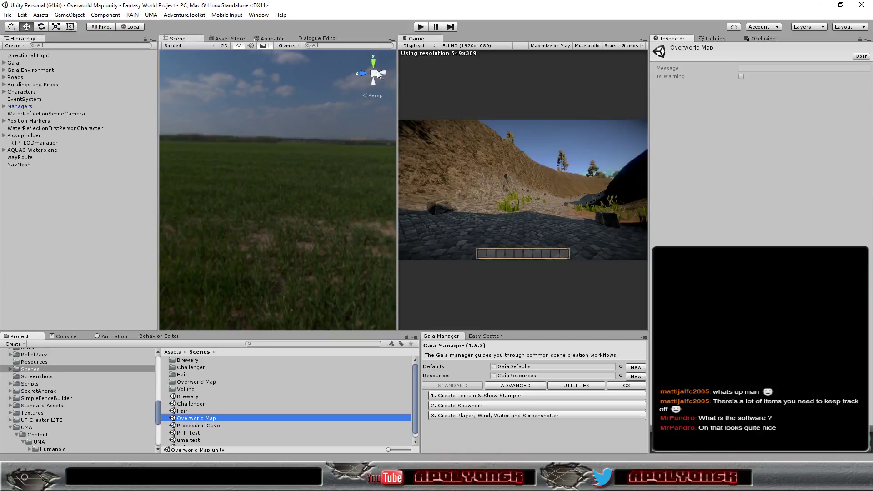
Dock the Game tab beside the Scene tab and zoom out over the Overworld Map.
{"action": "left_click_drag", "start_coordinate": [415, 40], "coordinate": [217, 41]}
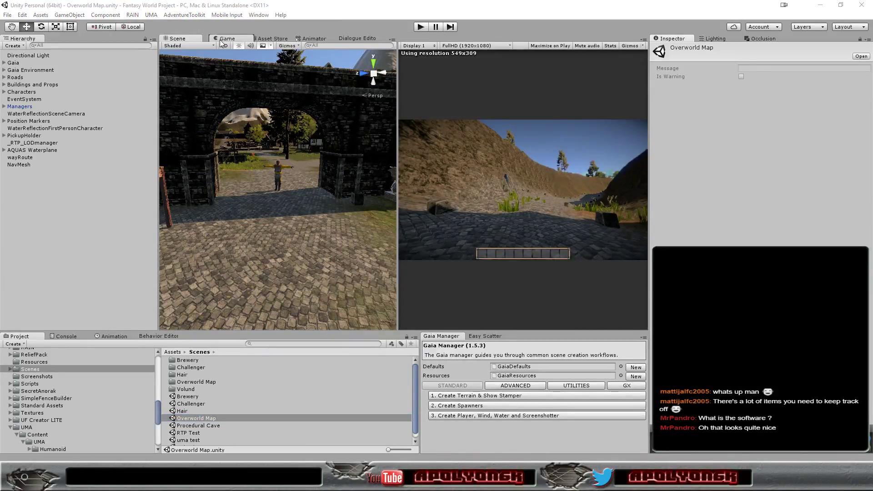
{"action": "left_click", "coordinate": [189, 38]}
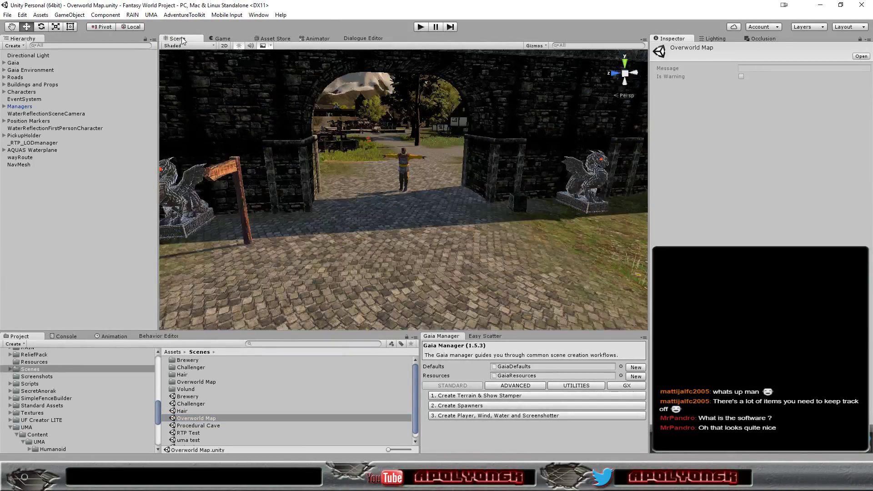
{"action": "scroll", "coordinate": [437, 230], "scroll_direction": "down", "scroll_amount": 3}
{"action": "scroll", "coordinate": [427, 242], "scroll_direction": "down", "scroll_amount": 3}
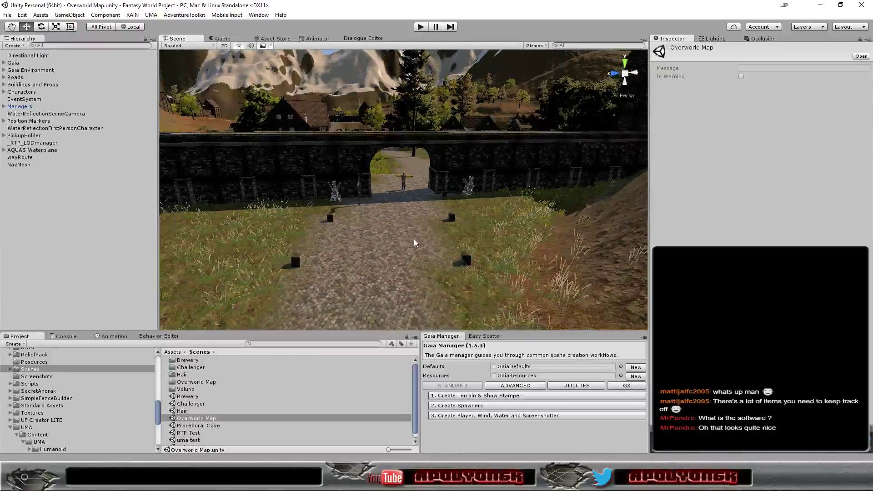
{"action": "scroll", "coordinate": [414, 238], "scroll_direction": "down", "scroll_amount": 3}
{"action": "scroll", "coordinate": [389, 245], "scroll_direction": "down", "scroll_amount": 3}
{"action": "scroll", "coordinate": [386, 246], "scroll_direction": "down", "scroll_amount": 3}
{"action": "scroll", "coordinate": [385, 244], "scroll_direction": "down", "scroll_amount": 3}
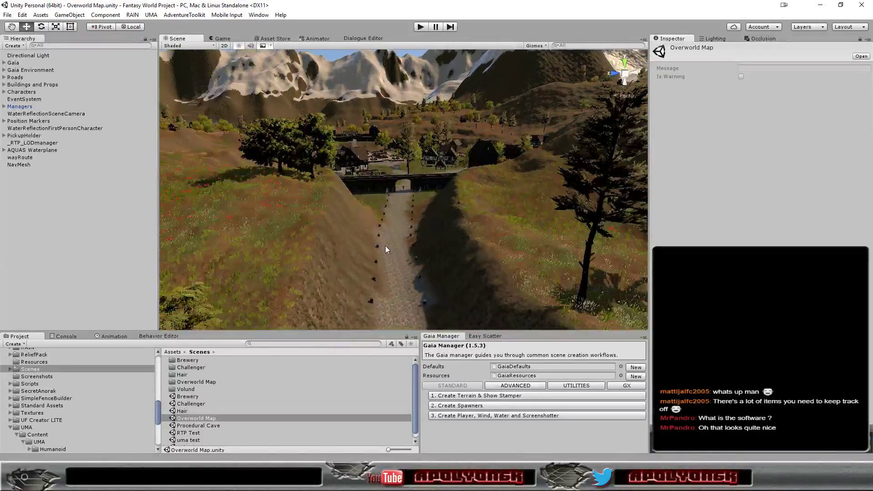
{"action": "scroll", "coordinate": [386, 245], "scroll_direction": "down", "scroll_amount": 3}
{"action": "scroll", "coordinate": [384, 247], "scroll_direction": "down", "scroll_amount": 3}
Orbit and tilt the view over the valley, castle and road to a low skyline angle.
{"action": "mouse_move", "coordinate": [387, 247]}
{"action": "left_mouse_down", "text": "alt"}
{"action": "mouse_move", "coordinate": [411, 254]}
{"action": "mouse_move", "coordinate": [331, 253]}
{"action": "left_mouse_up", "text": "alt"}
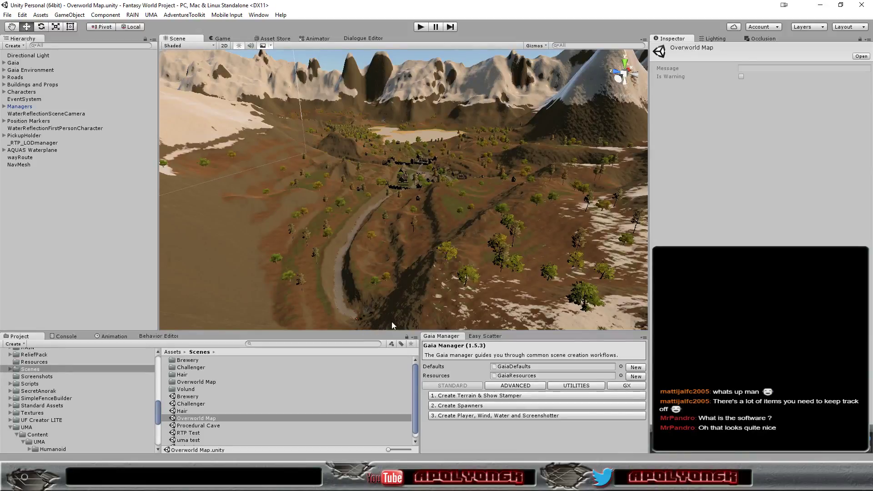
{"action": "left_click_drag", "start_coordinate": [391, 262], "coordinate": [544, 338], "text": "alt"}
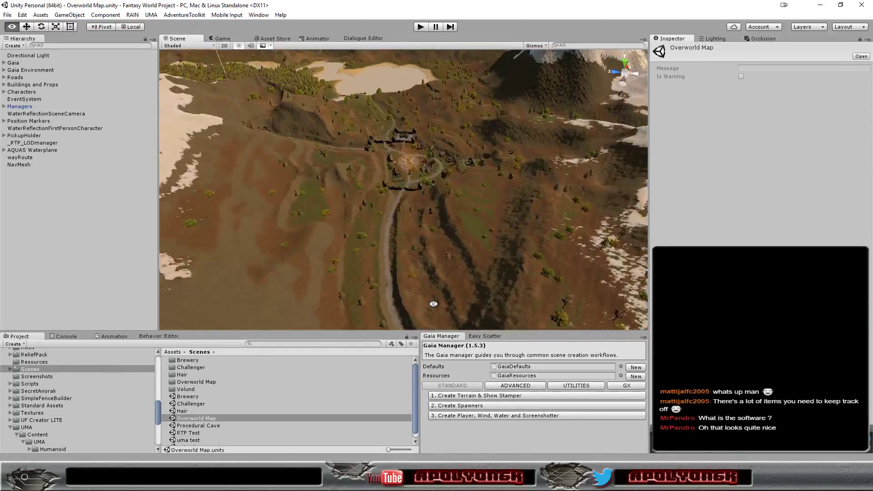
{"action": "scroll", "coordinate": [415, 188], "scroll_direction": "down", "scroll_amount": 5}
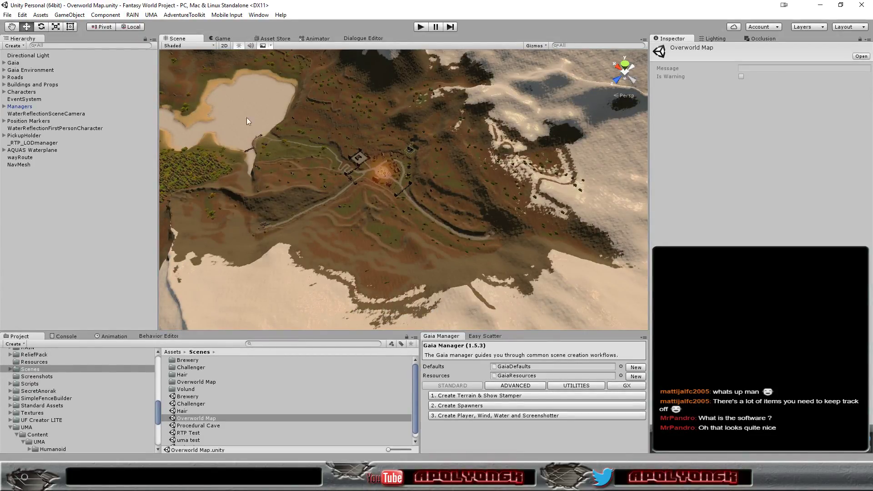
{"action": "scroll", "coordinate": [277, 151], "scroll_direction": "down", "scroll_amount": 4}
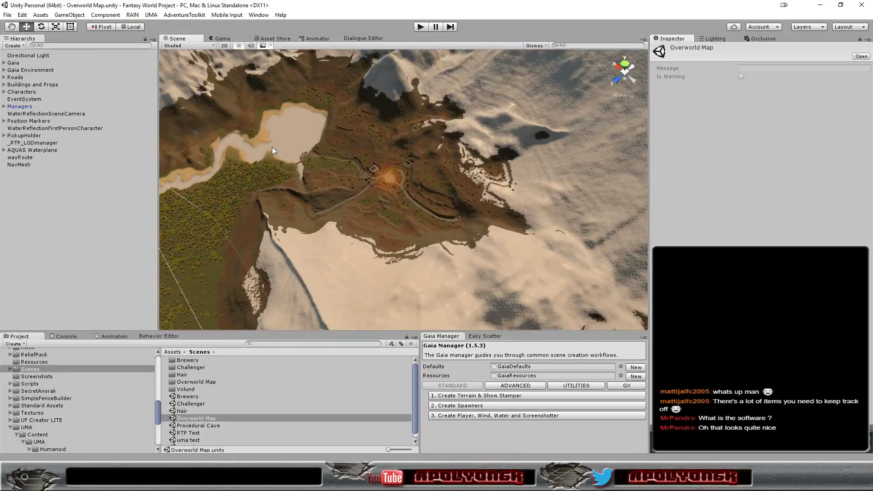
{"action": "mouse_move", "coordinate": [193, 129]}
{"action": "left_mouse_down", "text": "alt"}
{"action": "mouse_move", "coordinate": [401, 128]}
{"action": "mouse_move", "coordinate": [472, 95]}
{"action": "left_mouse_up", "text": "alt"}
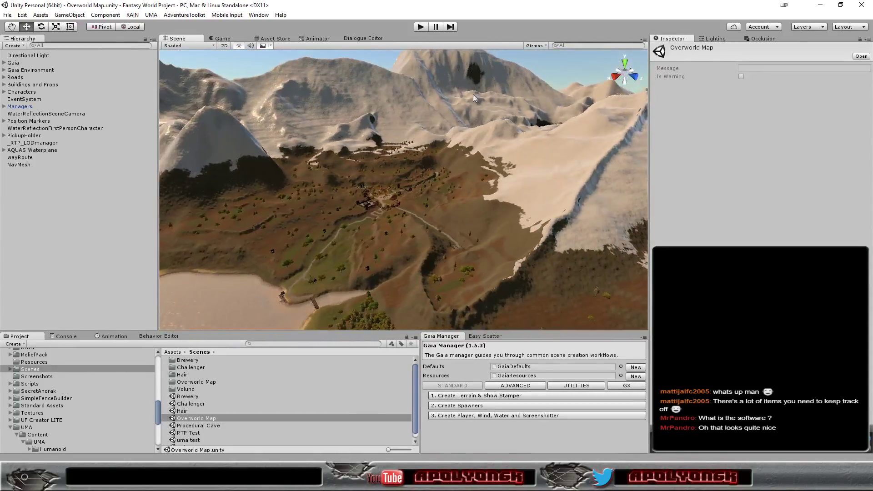
{"action": "scroll", "coordinate": [324, 232], "scroll_direction": "down", "scroll_amount": 5}
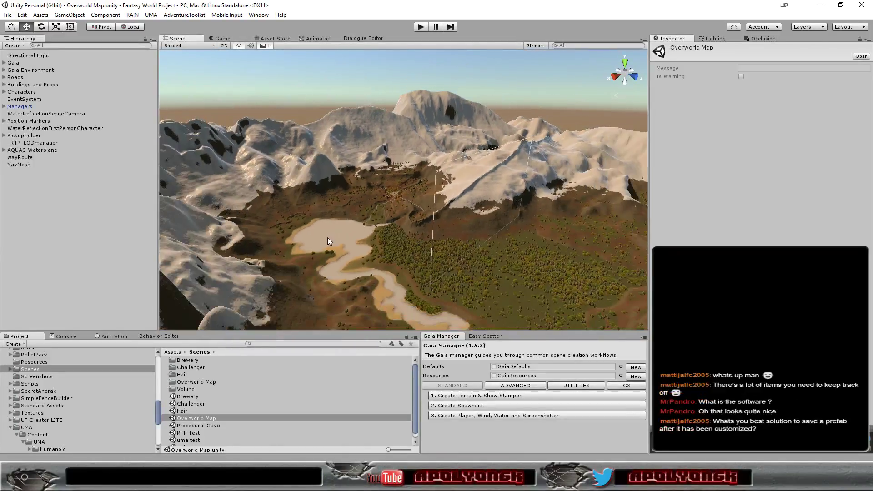
{"action": "left_click_drag", "start_coordinate": [323, 246], "coordinate": [306, 229], "text": "alt"}
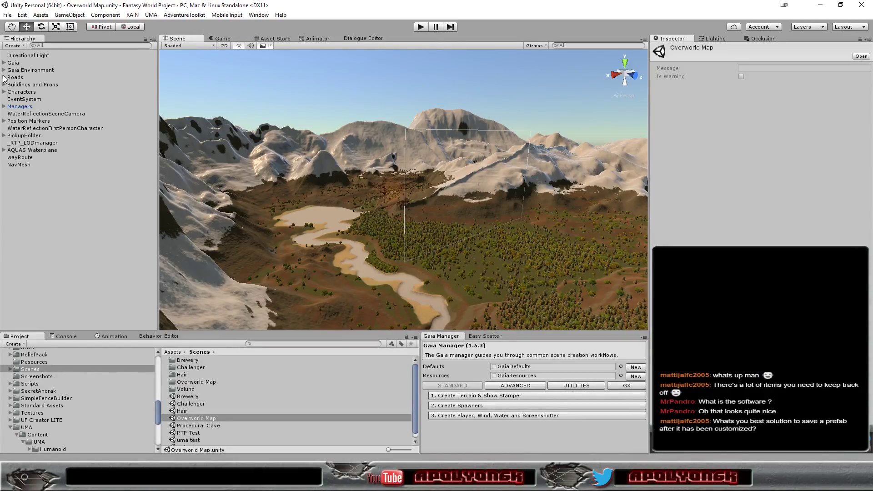
Select Guard01 Prefab under Characters and its prefab asset in the project.
{"action": "left_click", "coordinate": [4, 92]}
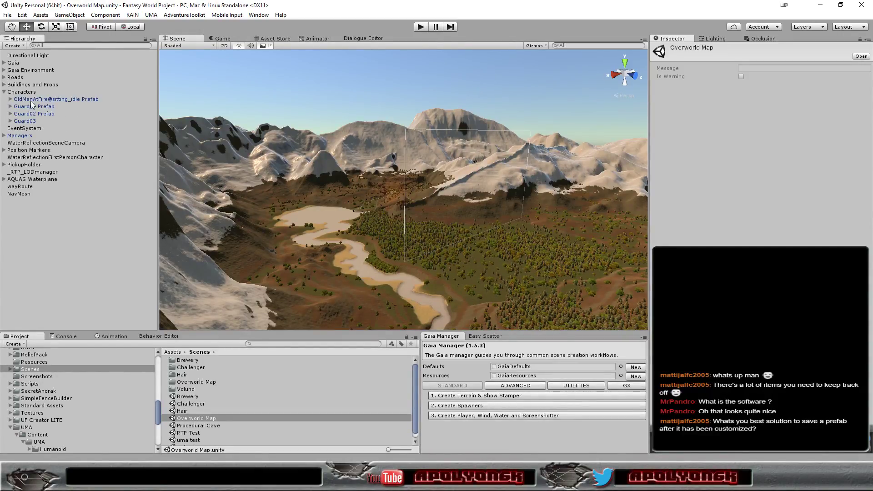
{"action": "left_click", "coordinate": [41, 107]}
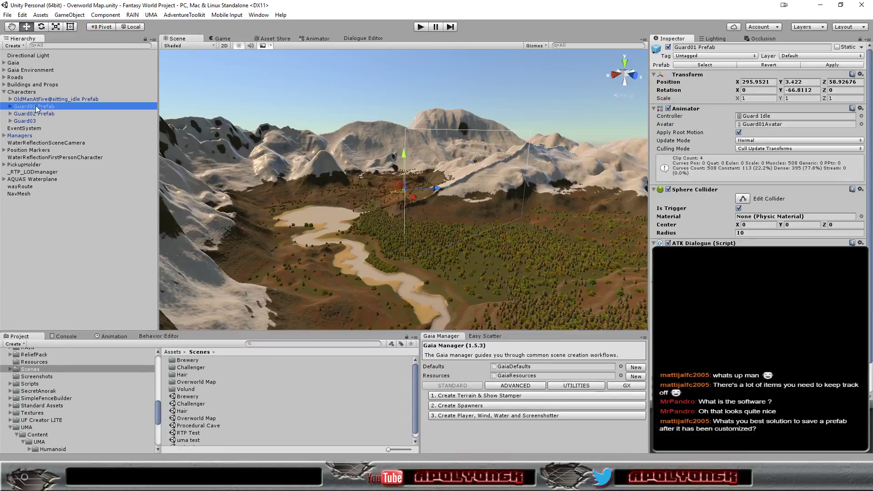
{"action": "left_click", "coordinate": [712, 66]}
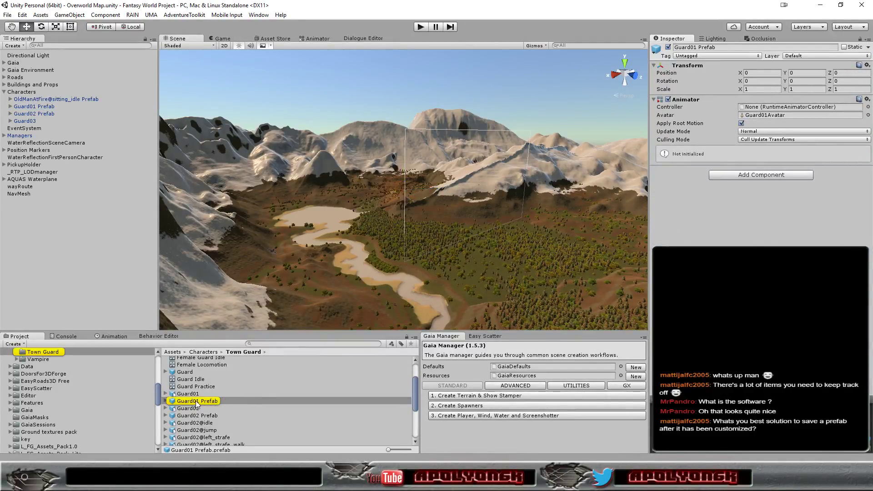
{"action": "left_click", "coordinate": [197, 401]}
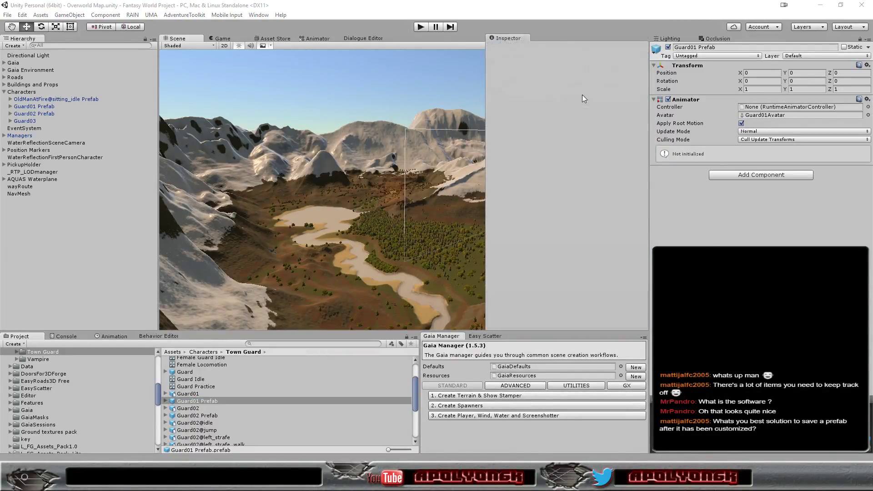
Dock the Inspector as its own panel and resize the guard's preview pane.
{"action": "left_click_drag", "start_coordinate": [672, 38], "coordinate": [582, 94]}
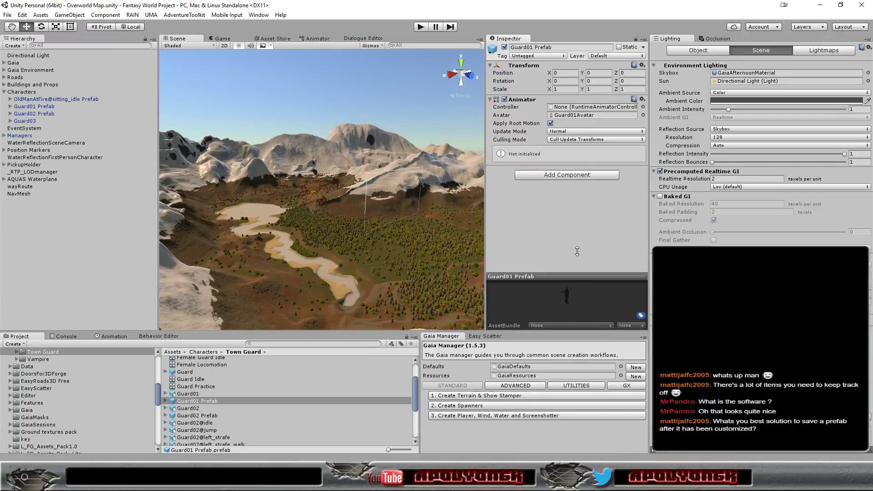
{"action": "left_click_drag", "start_coordinate": [577, 251], "coordinate": [584, 249]}
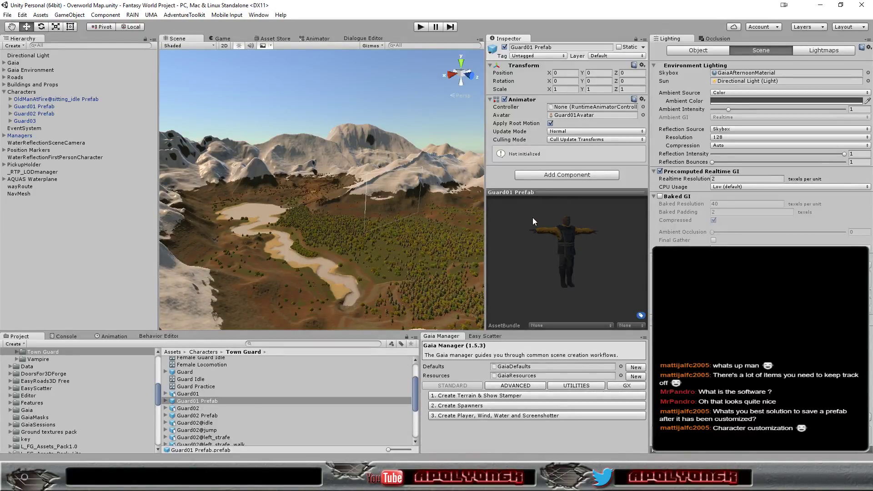
{"action": "left_click_drag", "start_coordinate": [538, 191], "coordinate": [530, 251]}
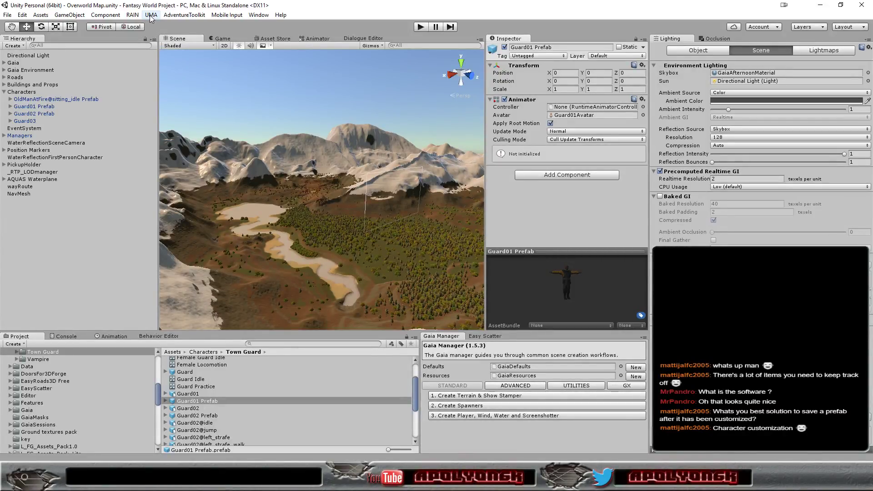
Open and close the UMA tools menu, then adjust the Project panel.
{"action": "left_click", "coordinate": [151, 17]}
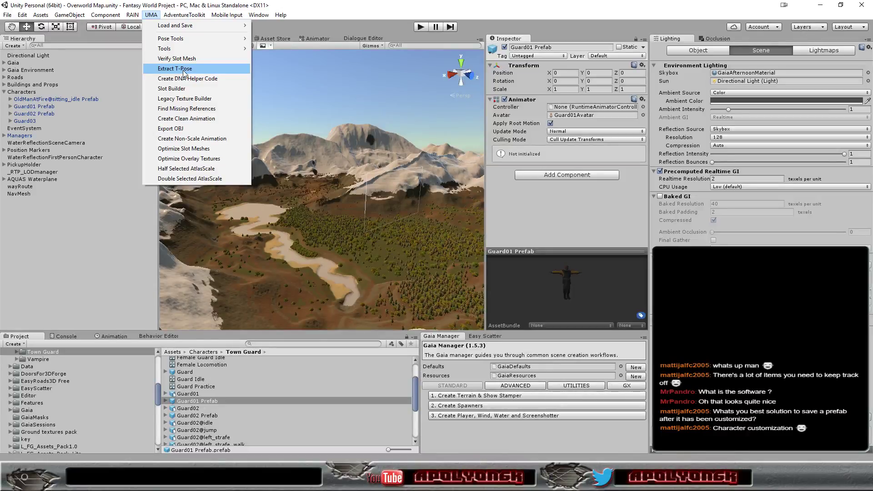
{"action": "left_click", "coordinate": [363, 20]}
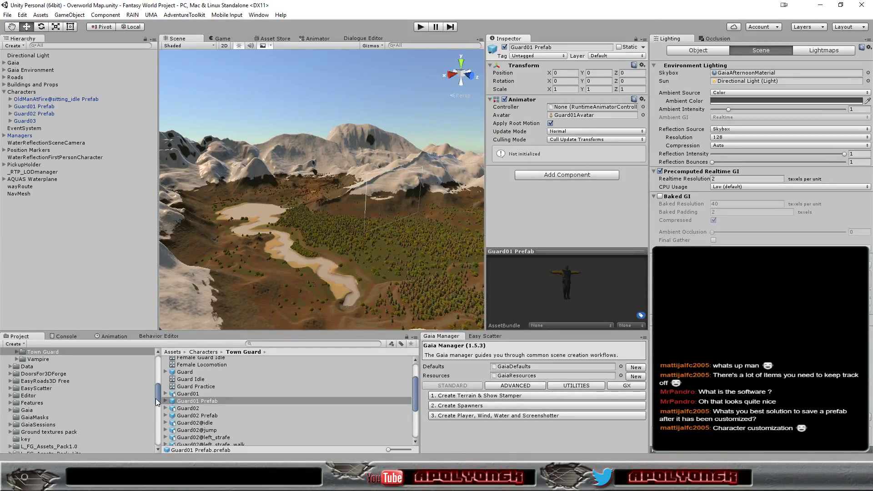
{"action": "left_click_drag", "start_coordinate": [156, 398], "coordinate": [149, 424]}
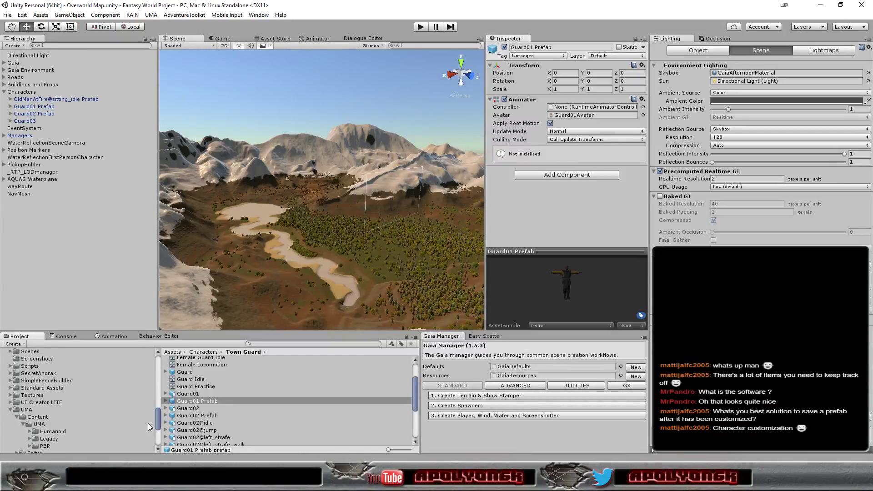
Open the uma test scene from Assets/Scenes and enter Play mode.
{"action": "left_click", "coordinate": [25, 351]}
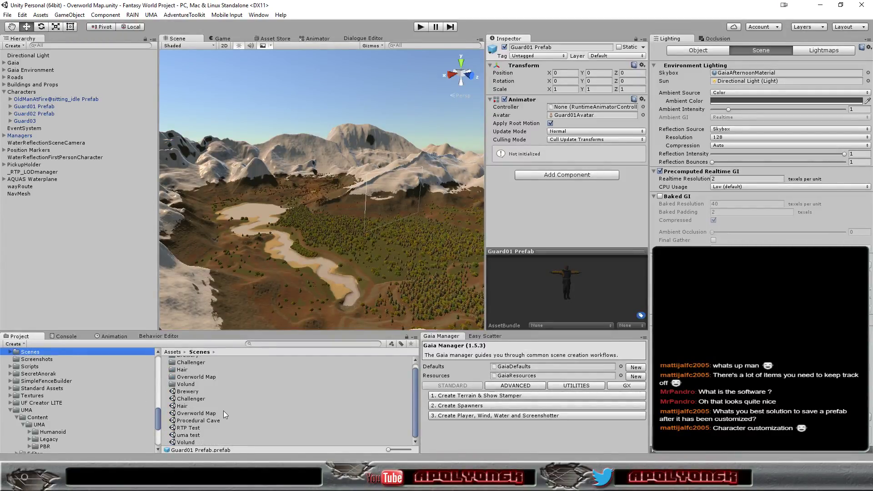
{"action": "left_click", "coordinate": [198, 434]}
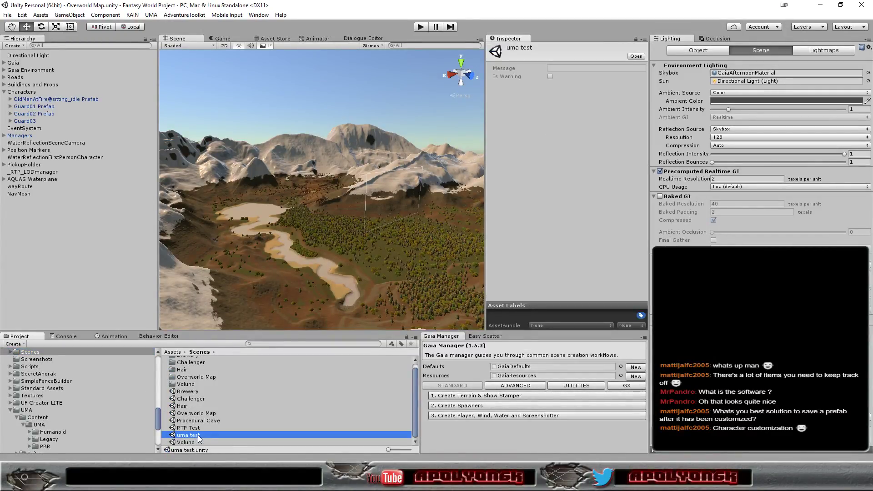
{"action": "double_click", "coordinate": [198, 435]}
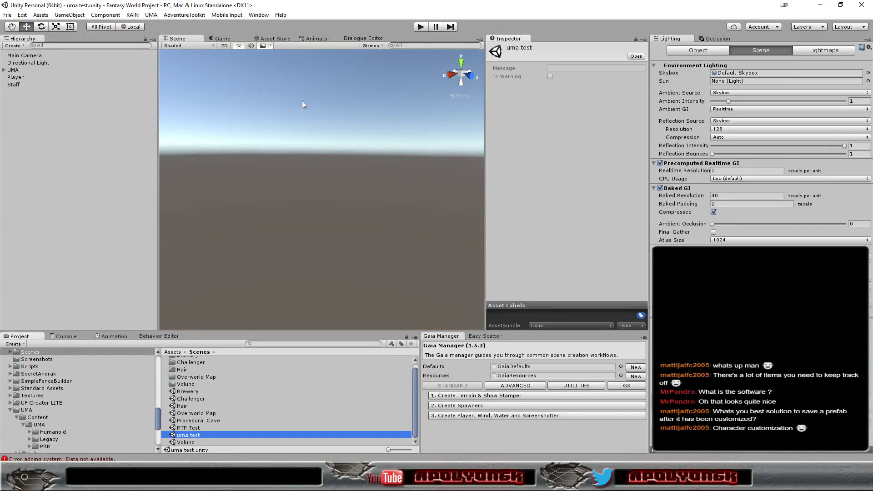
{"action": "left_click", "coordinate": [419, 26]}
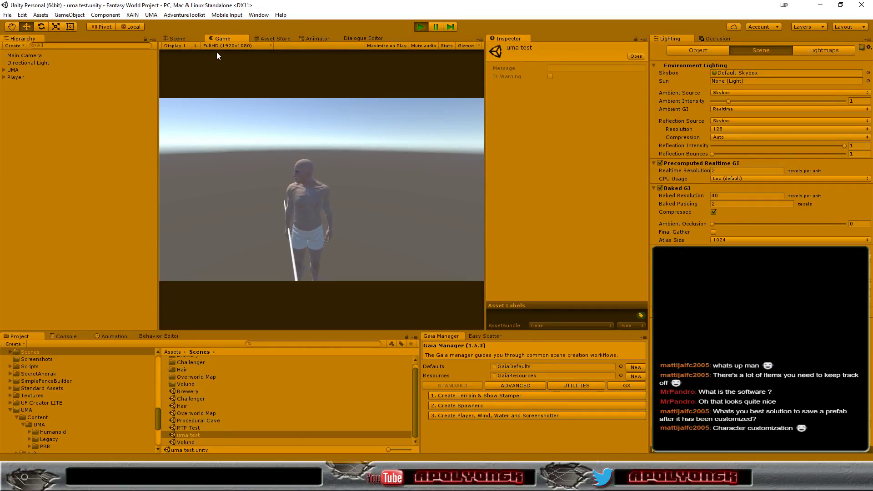
Select Player and drag Body Mass up to about 0.89, then back down to 0.
{"action": "left_click", "coordinate": [17, 78]}
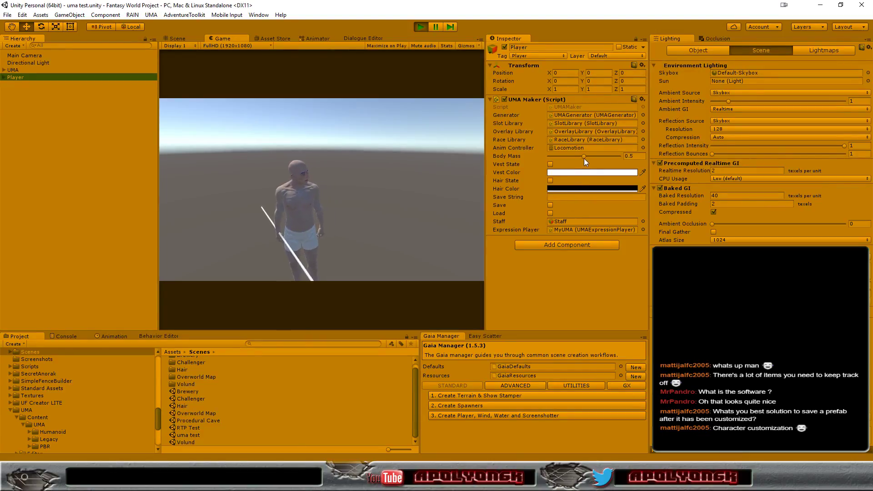
{"action": "left_click_drag", "start_coordinate": [584, 157], "coordinate": [612, 155]}
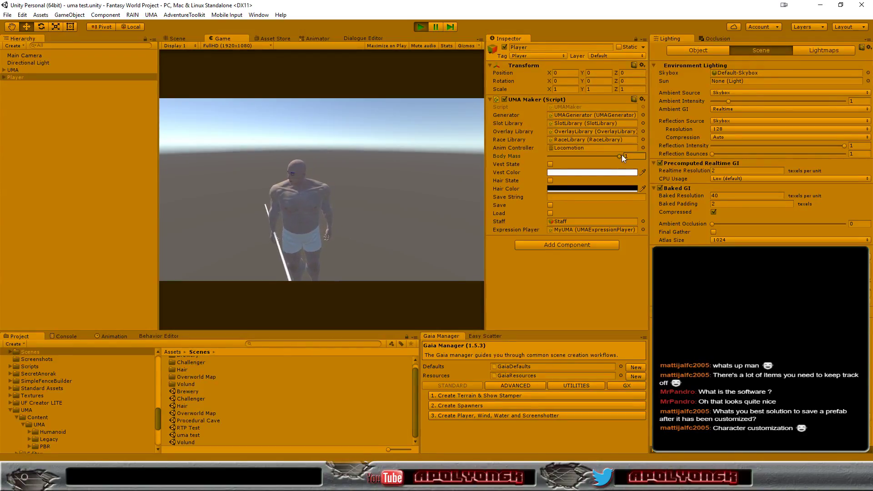
{"action": "left_click_drag", "start_coordinate": [620, 155], "coordinate": [579, 156]}
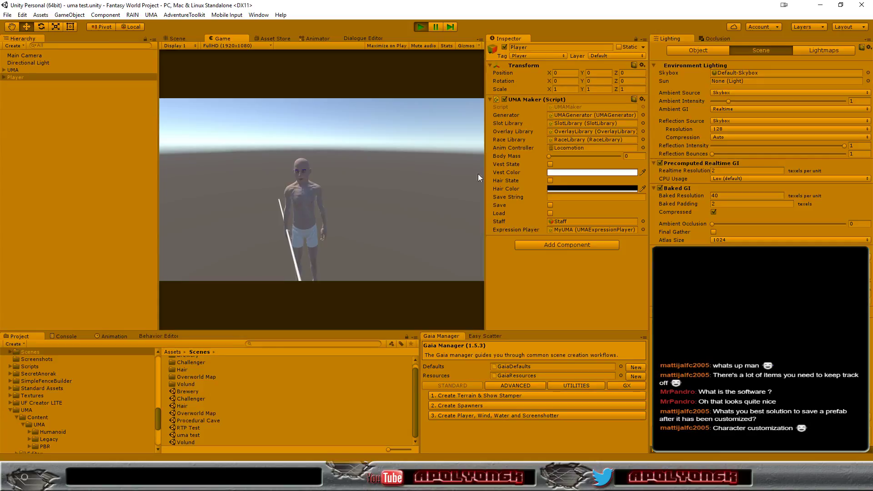
Enable Vest State and set the vest colour to BF3D3D red.
{"action": "left_click", "coordinate": [550, 165]}
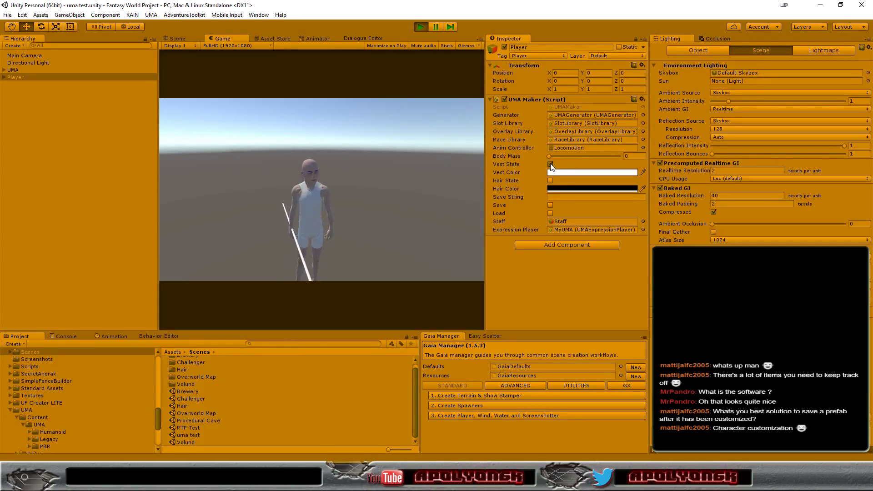
{"action": "left_click", "coordinate": [563, 172]}
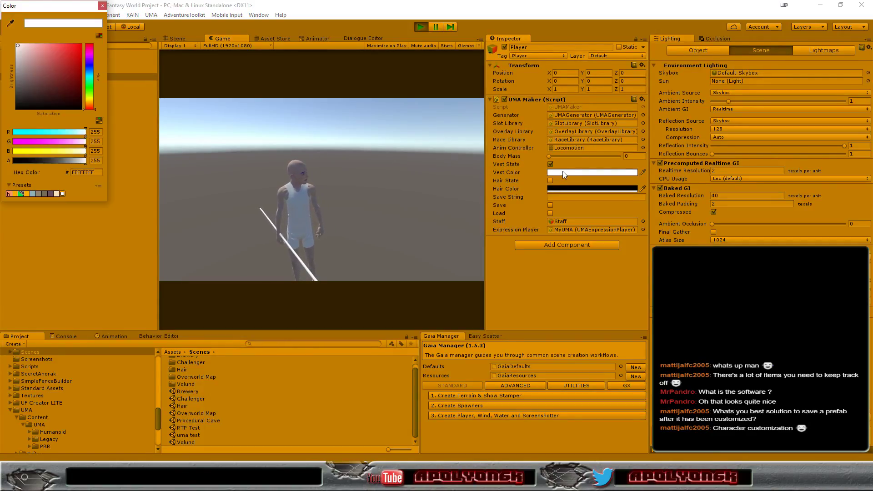
{"action": "left_click", "coordinate": [54, 80]}
{"action": "left_click_drag", "start_coordinate": [54, 78], "coordinate": [60, 61]}
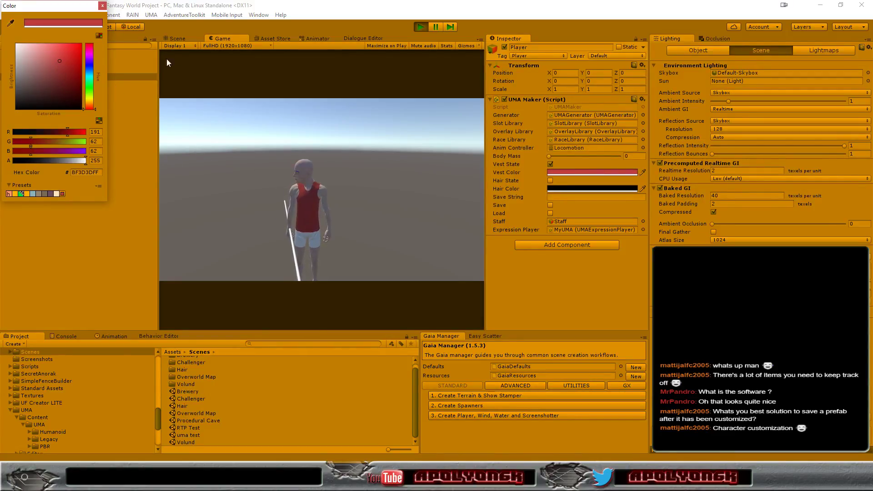
{"action": "left_click", "coordinate": [103, 6]}
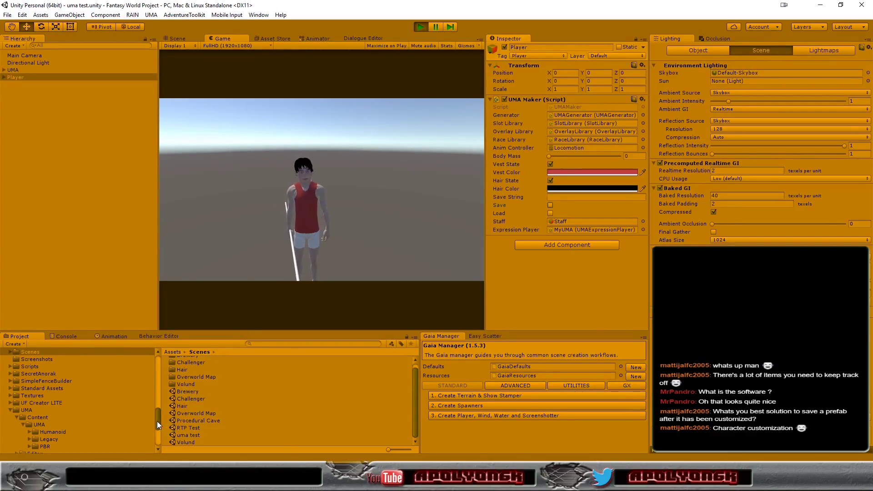
Select the Boom recipe in the top-level Assets folder to view its DNA values.
{"action": "left_click_drag", "start_coordinate": [157, 421], "coordinate": [149, 370]}
{"action": "left_click", "coordinate": [26, 394]}
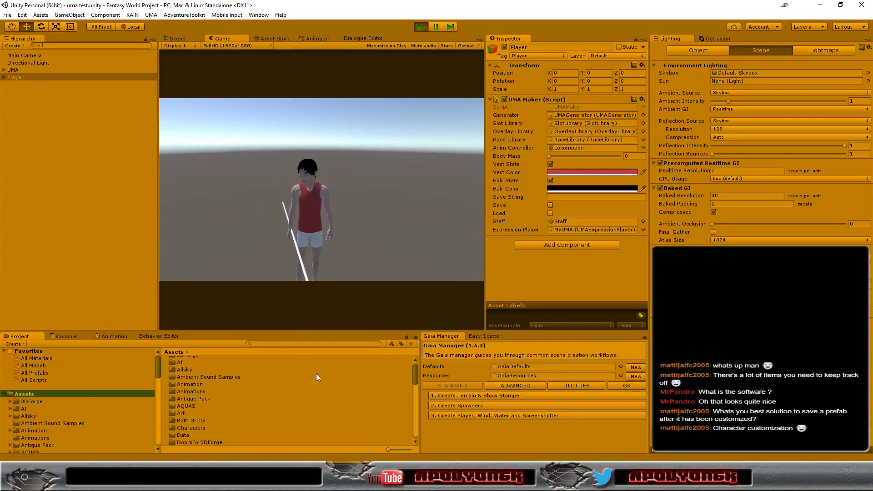
{"action": "mouse_move", "coordinate": [414, 373]}
{"action": "left_mouse_down"}
{"action": "mouse_move", "coordinate": [407, 430]}
{"action": "mouse_move", "coordinate": [411, 413]}
{"action": "left_mouse_up"}
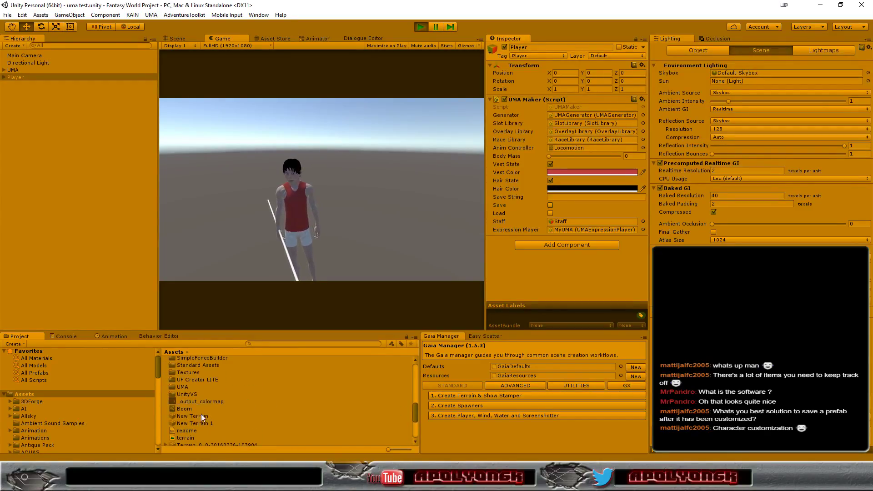
{"action": "left_click", "coordinate": [182, 409]}
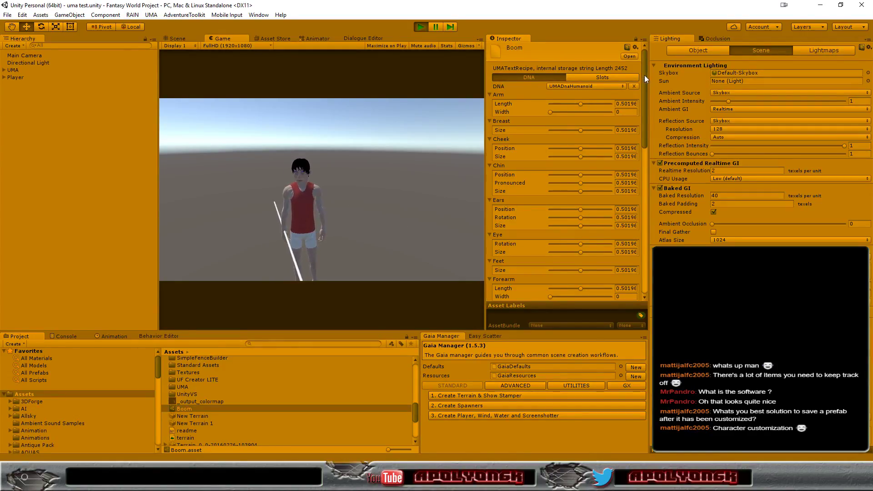
Reselect Player and tick Load in UMA Maker to turn the character into a green troll.
{"action": "mouse_move", "coordinate": [645, 75]}
{"action": "left_mouse_down"}
{"action": "mouse_move", "coordinate": [642, 141]}
{"action": "mouse_move", "coordinate": [642, 66]}
{"action": "left_mouse_up"}
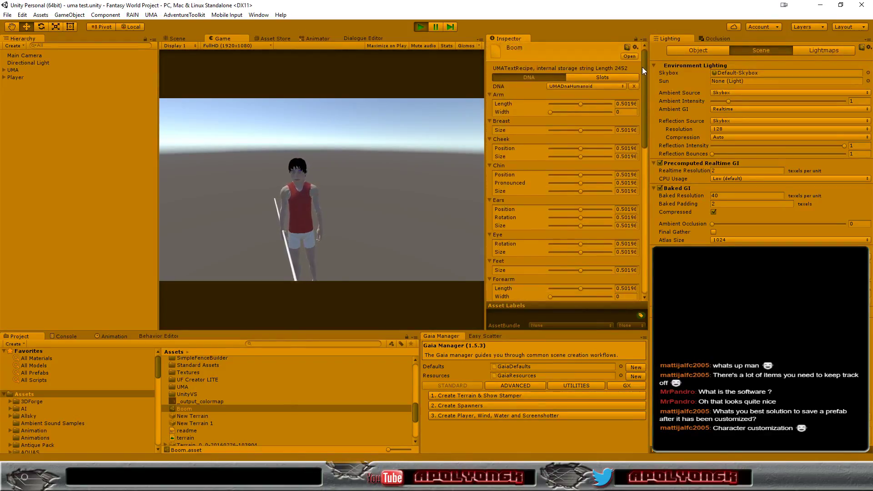
{"action": "left_click", "coordinate": [15, 77]}
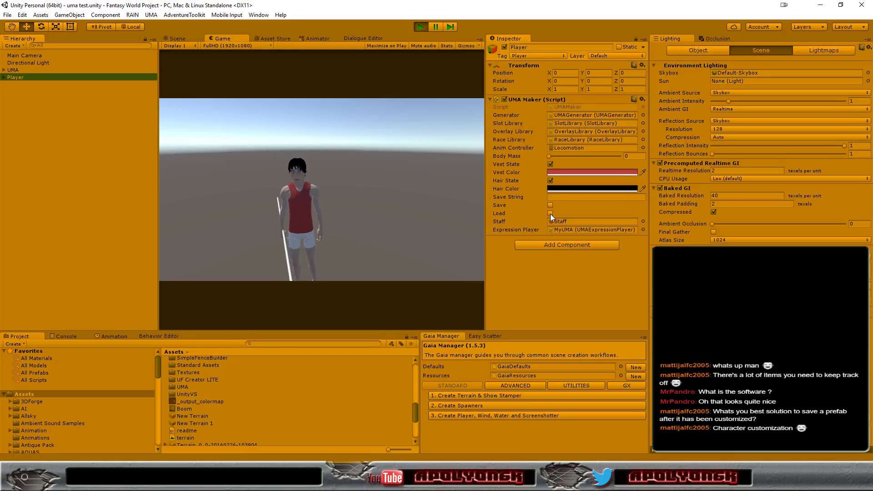
{"action": "left_click", "coordinate": [550, 213]}
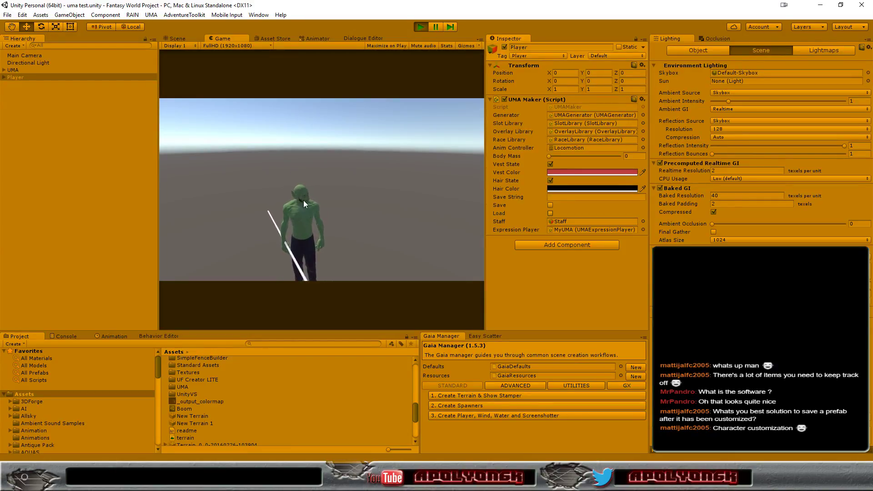
In the Scene view, frame the Player troll and orbit around it.
{"action": "left_click", "coordinate": [181, 38]}
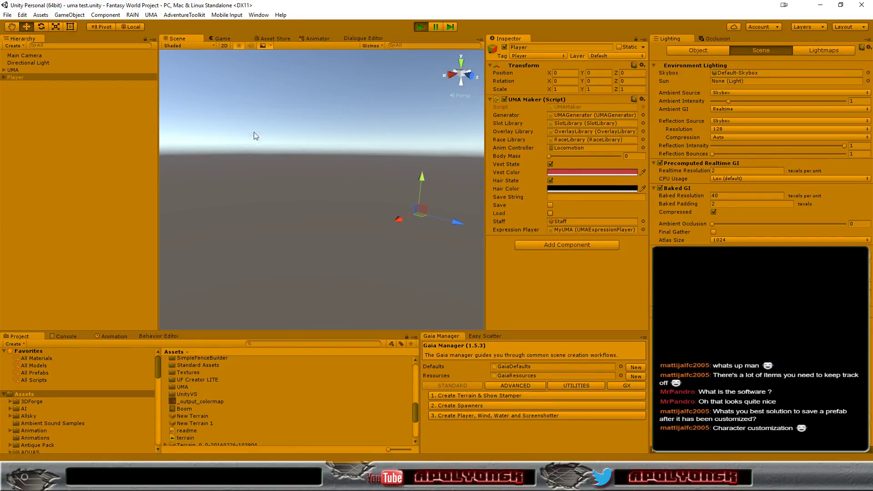
{"action": "double_click", "coordinate": [20, 77]}
{"action": "scroll", "coordinate": [372, 215], "scroll_direction": "up", "scroll_amount": 5}
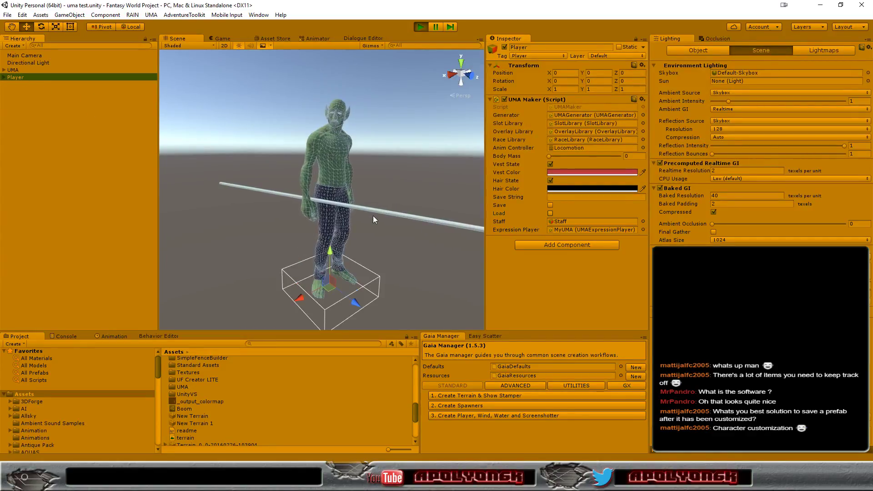
{"action": "mouse_move", "coordinate": [388, 195]}
{"action": "left_mouse_down", "text": "alt"}
{"action": "mouse_move", "coordinate": [405, 125]}
{"action": "mouse_move", "coordinate": [447, 220]}
{"action": "mouse_move", "coordinate": [416, 214]}
{"action": "mouse_move", "coordinate": [564, 217]}
{"action": "left_mouse_up", "text": "alt"}
{"action": "left_click", "coordinate": [405, 124]}
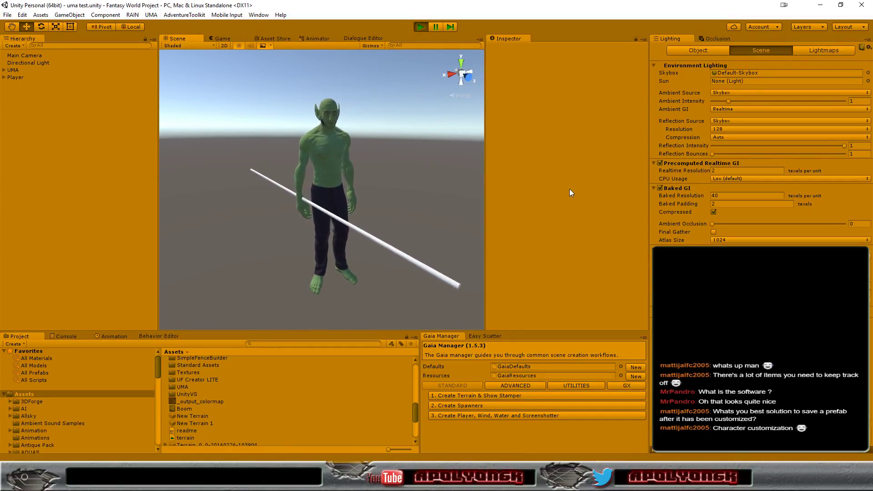
Select Player, raise Body Mass to 0.818 and put the red vest on.
{"action": "left_click", "coordinate": [16, 78]}
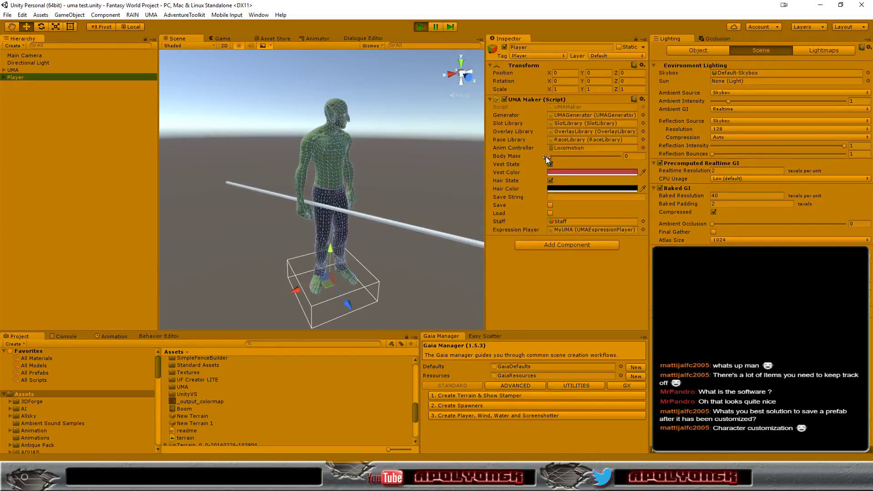
{"action": "left_click_drag", "start_coordinate": [548, 157], "coordinate": [607, 151]}
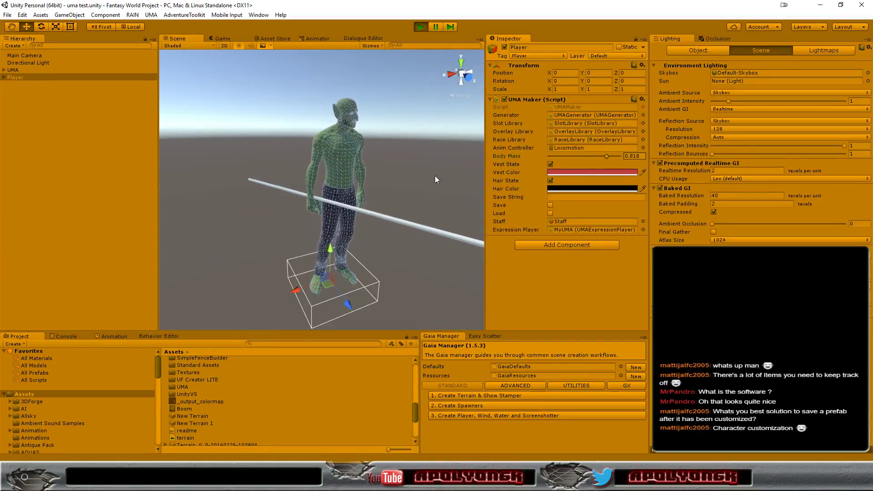
{"action": "left_click", "coordinate": [550, 164]}
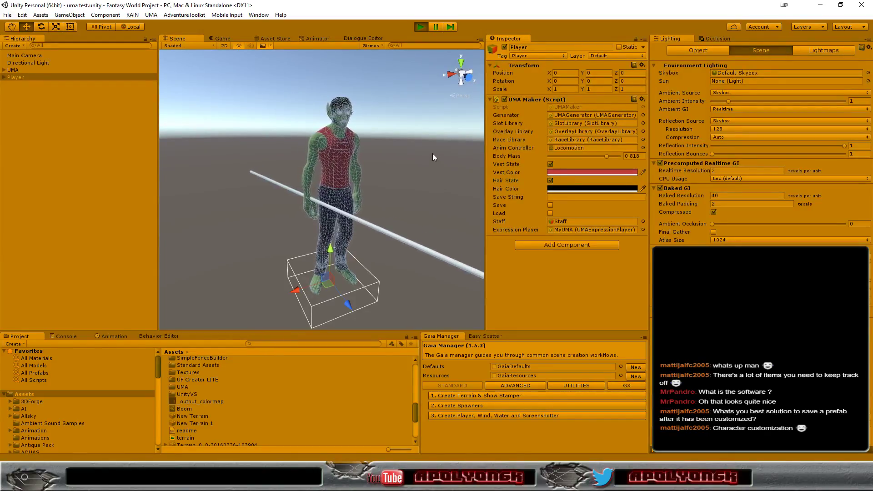
Deselect and orbit around the troll, then reselect Player to show its settings.
{"action": "left_click_drag", "start_coordinate": [426, 149], "coordinate": [333, 157]}
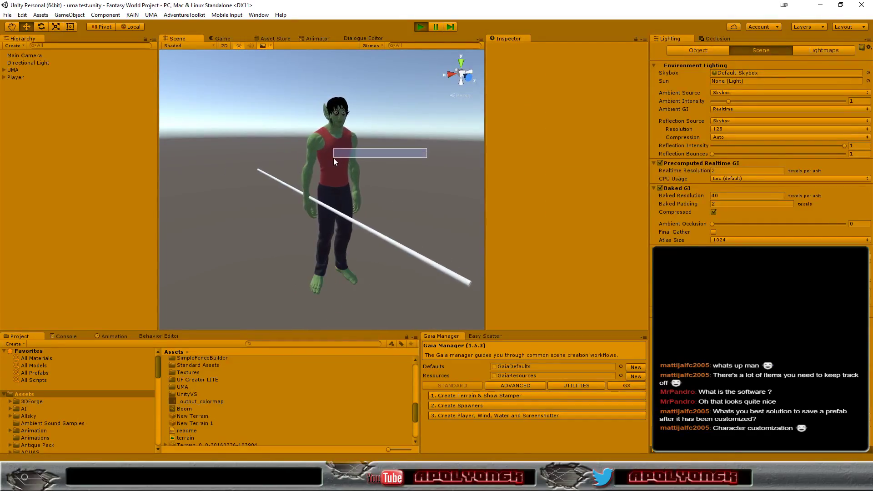
{"action": "mouse_move", "coordinate": [429, 177]}
{"action": "left_mouse_down", "text": "alt"}
{"action": "mouse_move", "coordinate": [281, 190]}
{"action": "mouse_move", "coordinate": [264, 170]}
{"action": "left_mouse_up", "text": "alt"}
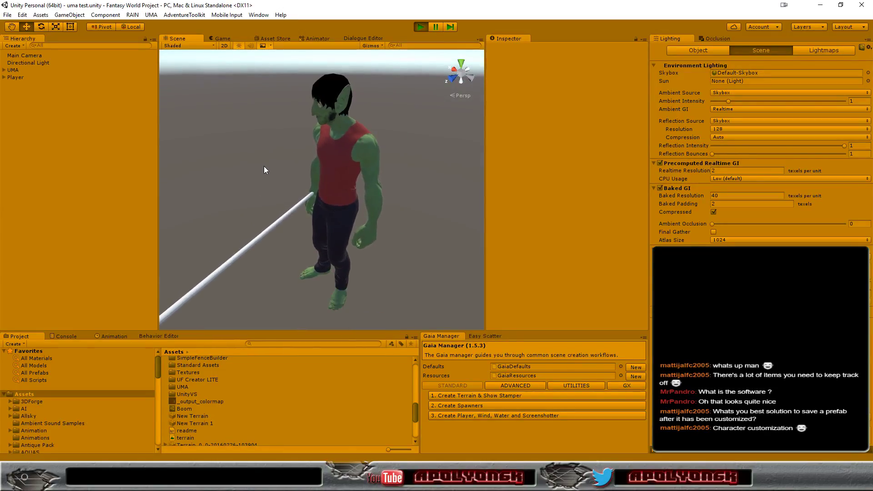
{"action": "left_click_drag", "start_coordinate": [264, 170], "coordinate": [470, 165], "text": "alt"}
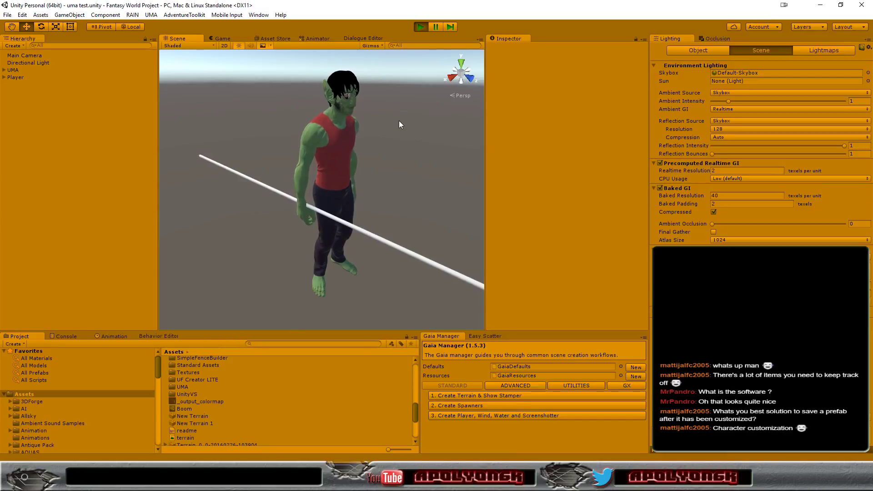
{"action": "left_click", "coordinate": [19, 78]}
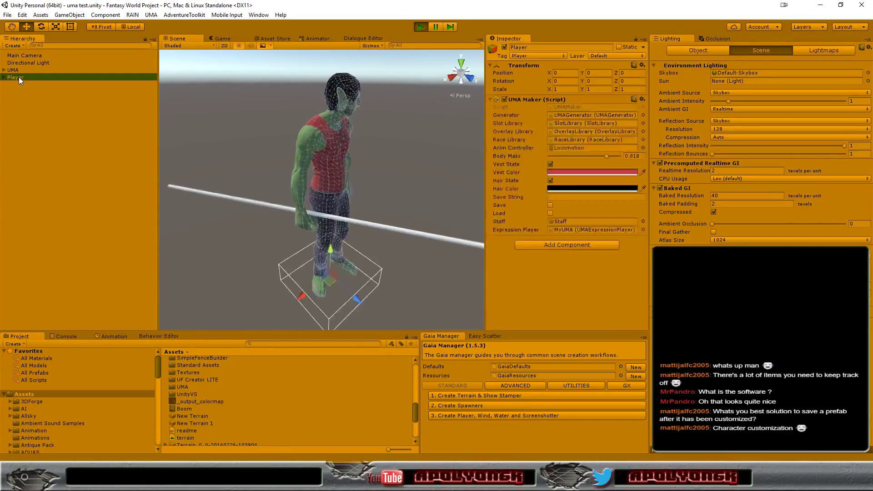
Recolour the troll's hair to a light pinkish red in the Color picker.
{"action": "left_click", "coordinate": [564, 189]}
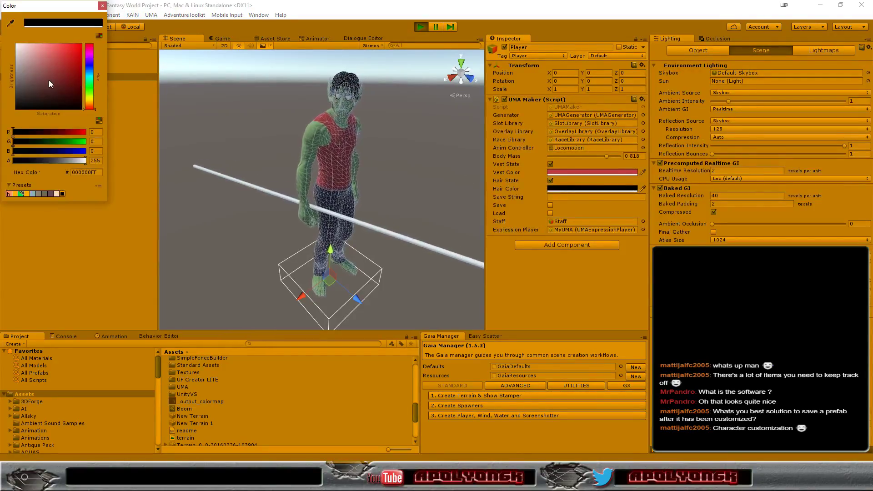
{"action": "left_click", "coordinate": [53, 67]}
{"action": "mouse_move", "coordinate": [53, 67]}
{"action": "left_mouse_down"}
{"action": "mouse_move", "coordinate": [43, 51]}
{"action": "mouse_move", "coordinate": [33, 59]}
{"action": "left_mouse_up"}
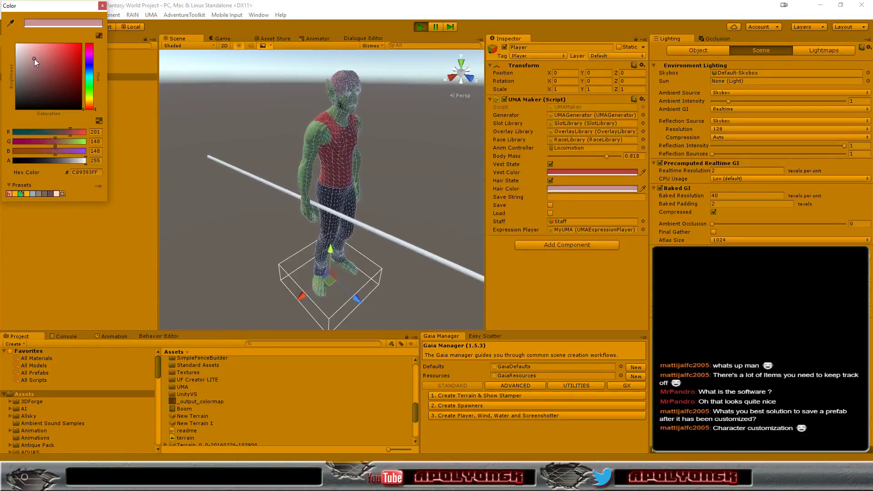
{"action": "left_click", "coordinate": [102, 5]}
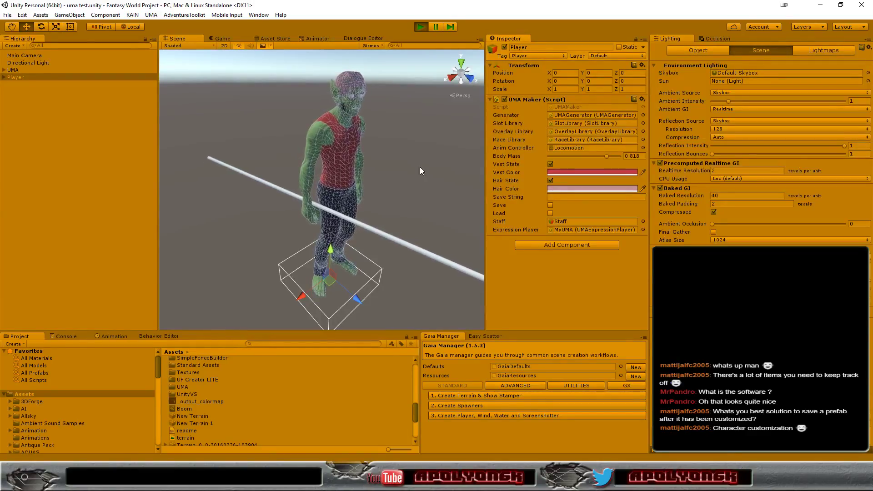
Deselect and orbit to a front-side view of the troll, then reselect Player.
{"action": "left_click", "coordinate": [408, 146]}
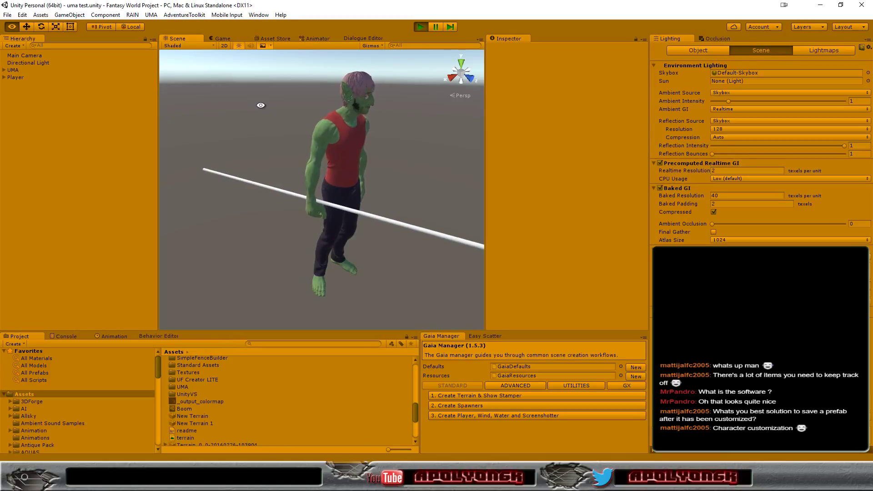
{"action": "mouse_move", "coordinate": [253, 102]}
{"action": "left_mouse_down", "text": "alt"}
{"action": "mouse_move", "coordinate": [146, 101]}
{"action": "mouse_move", "coordinate": [663, 99]}
{"action": "left_mouse_up", "text": "alt"}
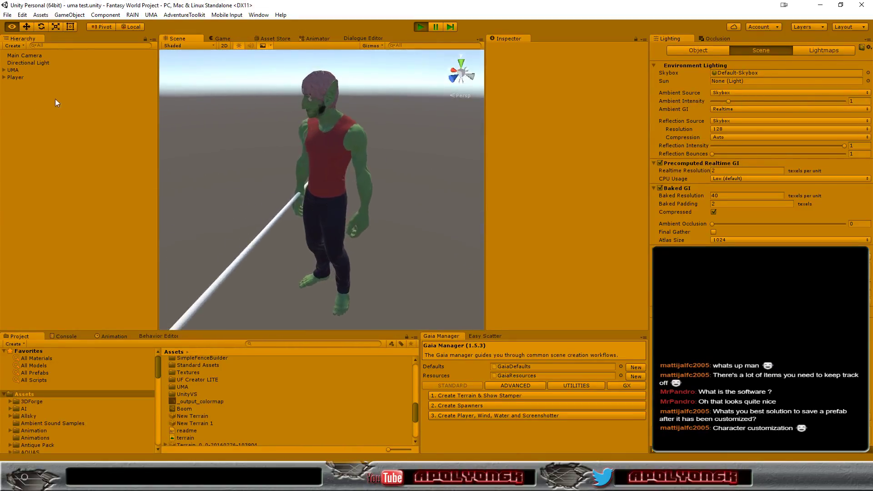
{"action": "left_click_drag", "start_coordinate": [664, 100], "coordinate": [20, 78], "text": "alt"}
{"action": "left_click", "coordinate": [15, 77]}
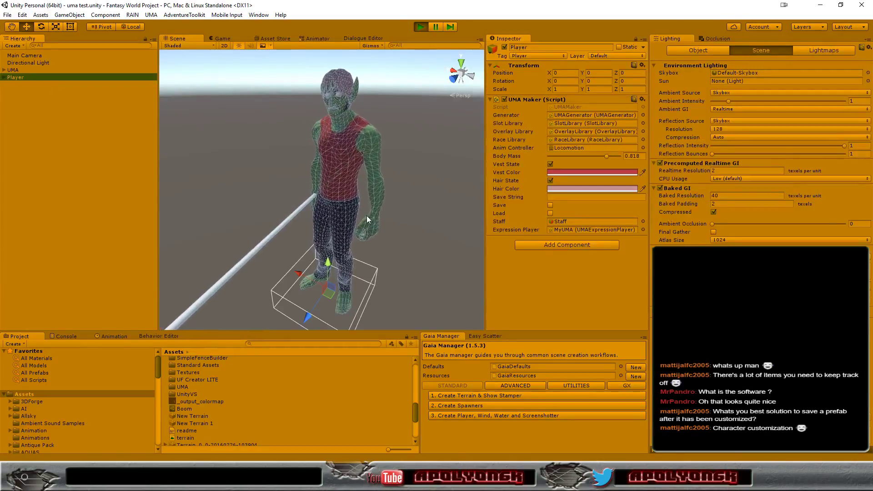
Toggle Load in UMA Maker to reload the bare troll, then orbit in close.
{"action": "left_click", "coordinate": [550, 213]}
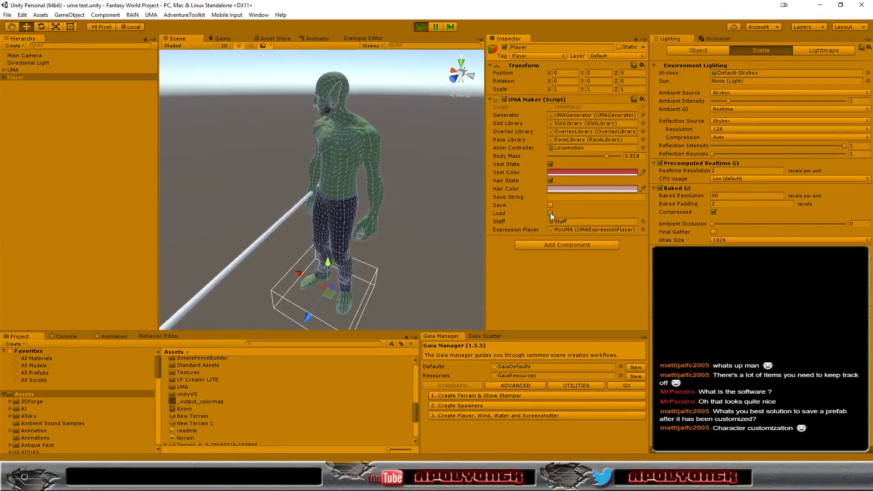
{"action": "left_click_drag", "start_coordinate": [407, 190], "coordinate": [576, 180], "text": "alt"}
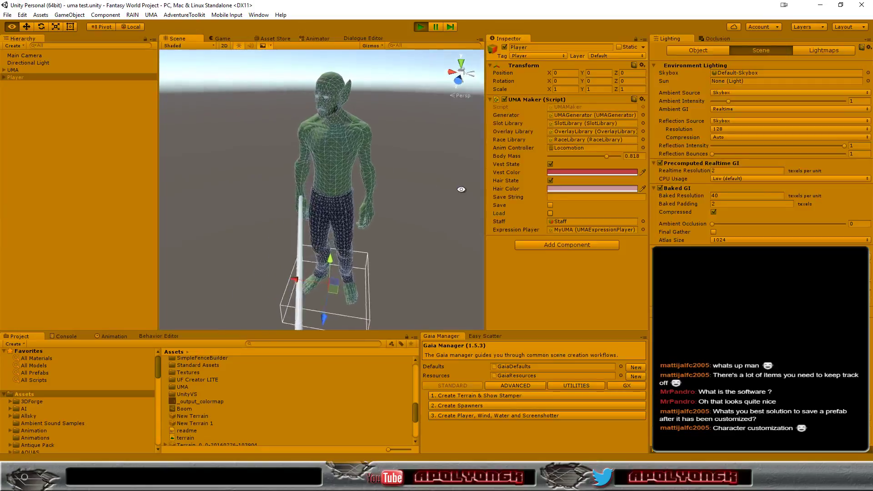
{"action": "left_click", "coordinate": [452, 154]}
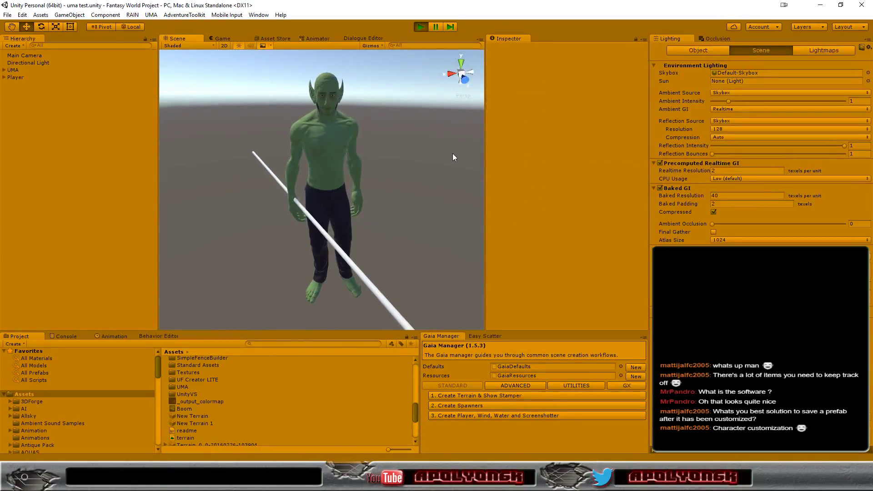
{"action": "mouse_move", "coordinate": [452, 153]}
{"action": "left_mouse_down", "text": "alt"}
{"action": "mouse_move", "coordinate": [316, 157]}
{"action": "mouse_move", "coordinate": [447, 160]}
{"action": "left_mouse_up", "text": "alt"}
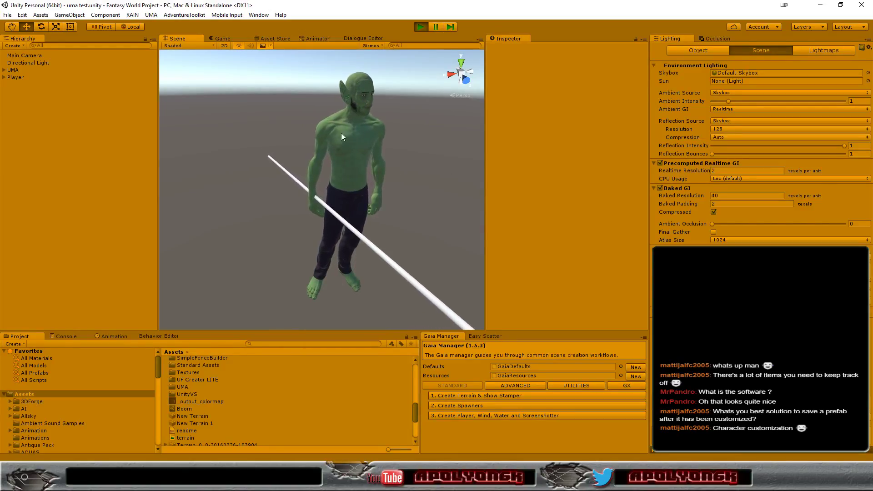
Select MyUMA under Player and raise Nose Sneer to 1.
{"action": "left_click", "coordinate": [4, 77]}
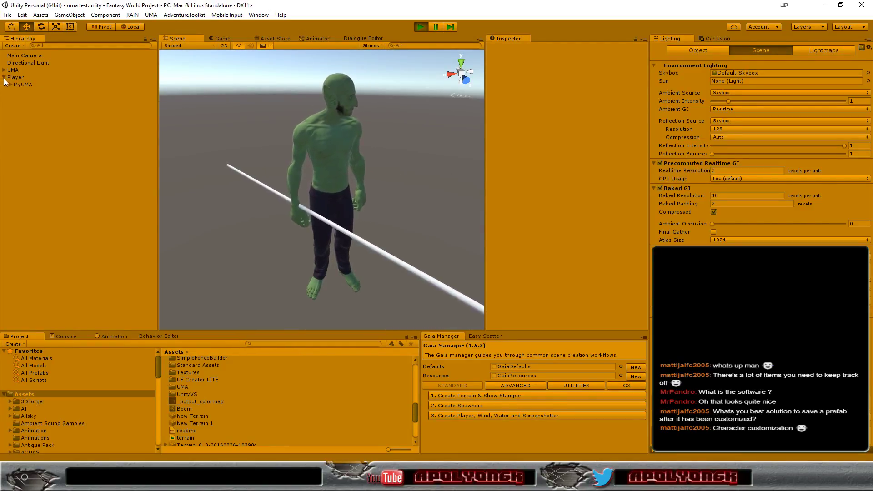
{"action": "left_click", "coordinate": [19, 85]}
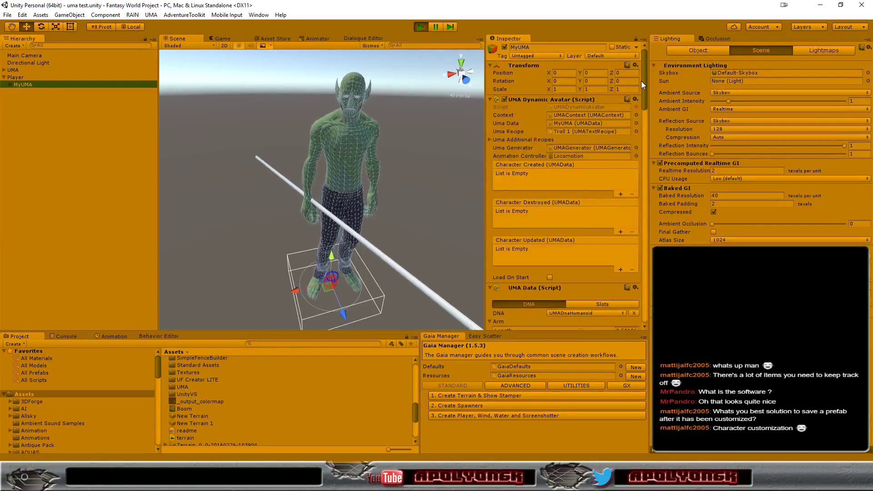
{"action": "mouse_move", "coordinate": [645, 80]}
{"action": "left_mouse_down"}
{"action": "mouse_move", "coordinate": [641, 296]}
{"action": "mouse_move", "coordinate": [647, 259]}
{"action": "left_mouse_up"}
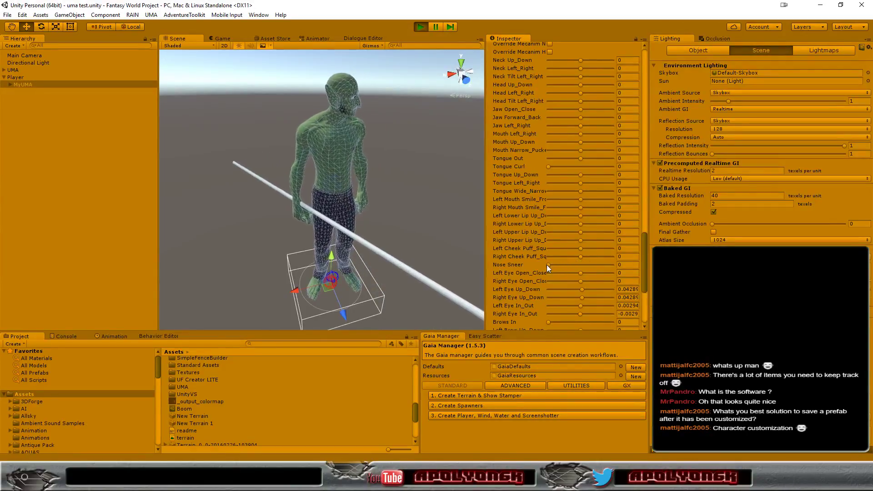
{"action": "left_click_drag", "start_coordinate": [548, 265], "coordinate": [613, 262]}
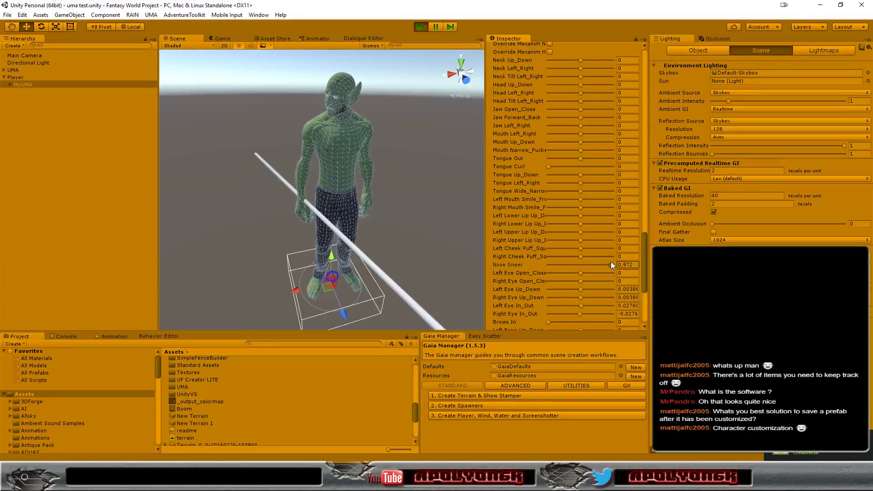
Zoom, pan and orbit around the troll's face to inspect the sneer, then reselect MyUMA.
{"action": "scroll", "coordinate": [415, 121], "scroll_direction": "up", "scroll_amount": 5}
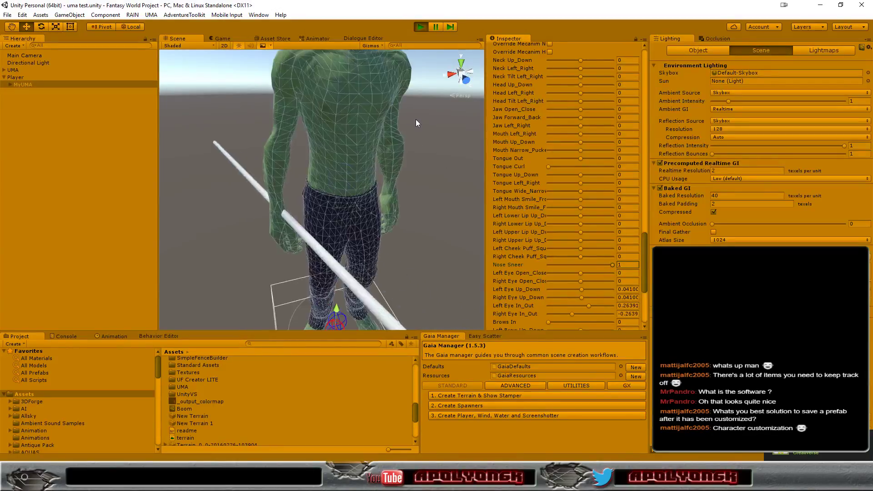
{"action": "middle_click_drag", "start_coordinate": [415, 122], "coordinate": [395, 313]}
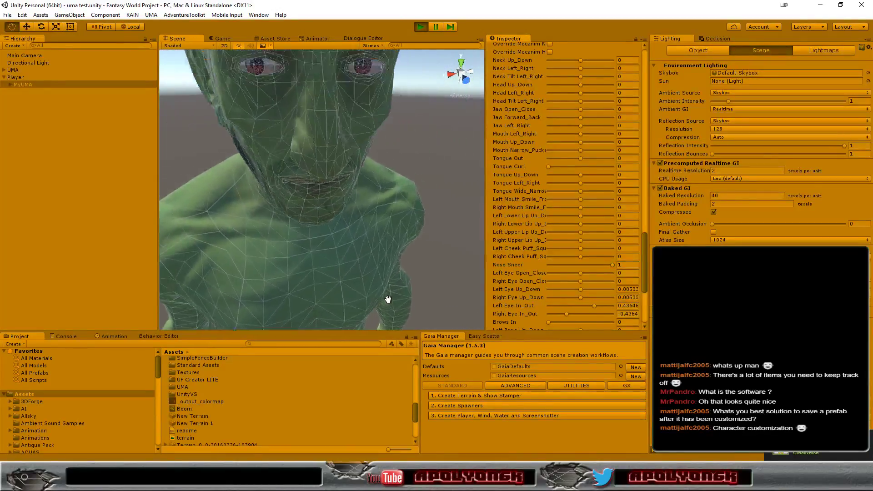
{"action": "left_click_drag", "start_coordinate": [395, 313], "coordinate": [408, 238], "text": "alt"}
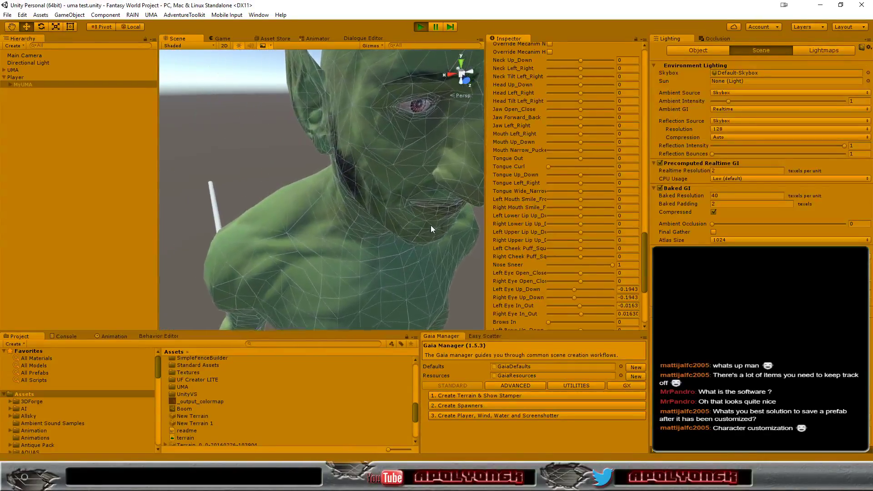
{"action": "middle_click_drag", "start_coordinate": [409, 236], "coordinate": [314, 190]}
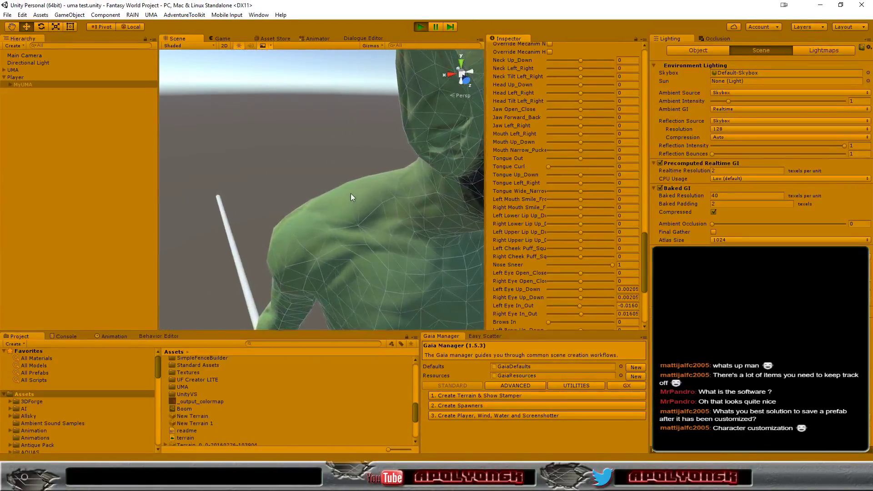
{"action": "scroll", "coordinate": [309, 184], "scroll_direction": "down", "scroll_amount": 5}
{"action": "scroll", "coordinate": [305, 179], "scroll_direction": "down", "scroll_amount": 5}
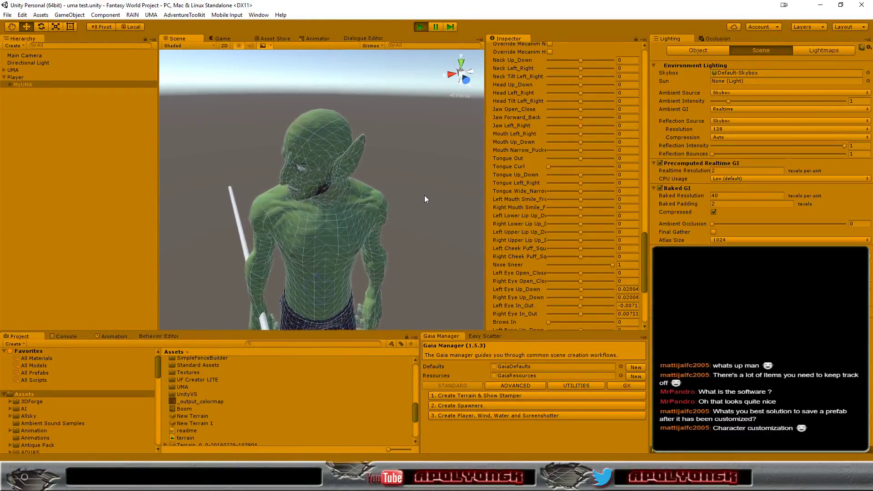
{"action": "middle_click_drag", "start_coordinate": [425, 188], "coordinate": [435, 166]}
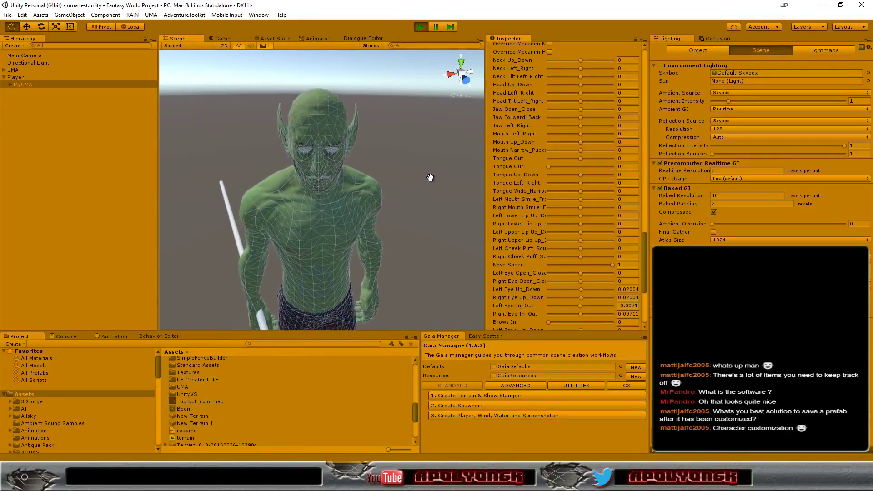
{"action": "left_click", "coordinate": [438, 162]}
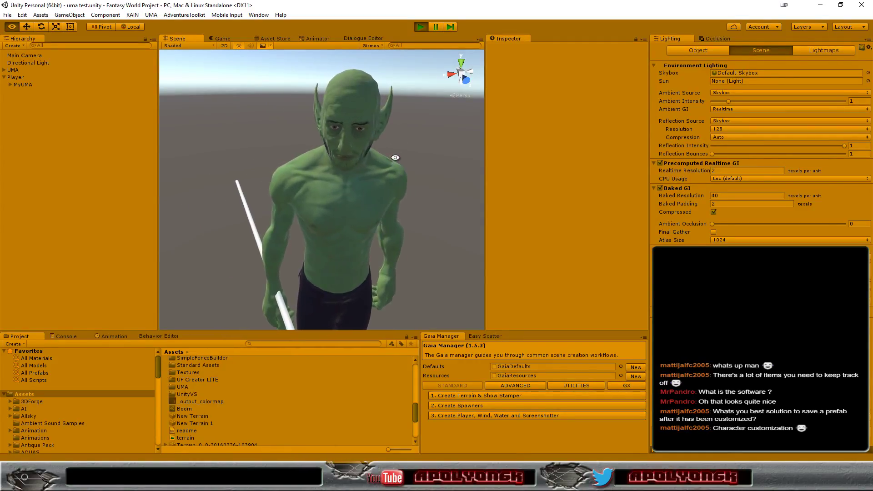
{"action": "left_click_drag", "start_coordinate": [397, 168], "coordinate": [393, 112], "text": "alt"}
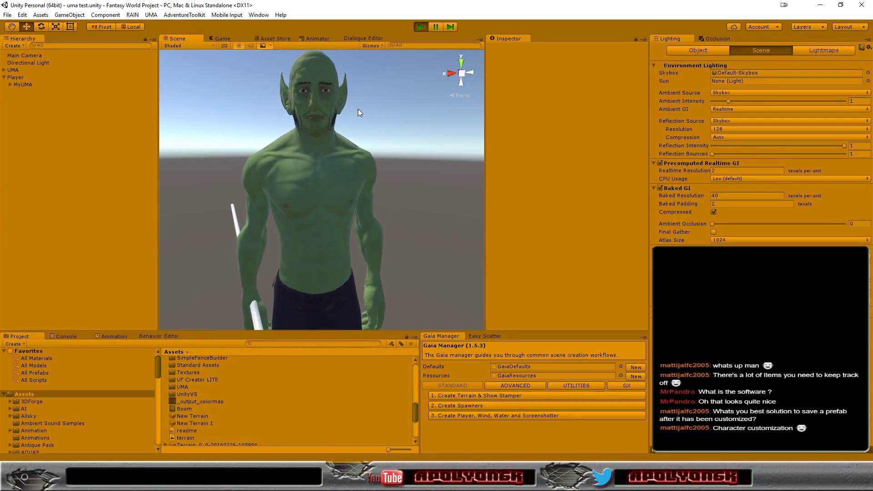
{"action": "left_click", "coordinate": [20, 84]}
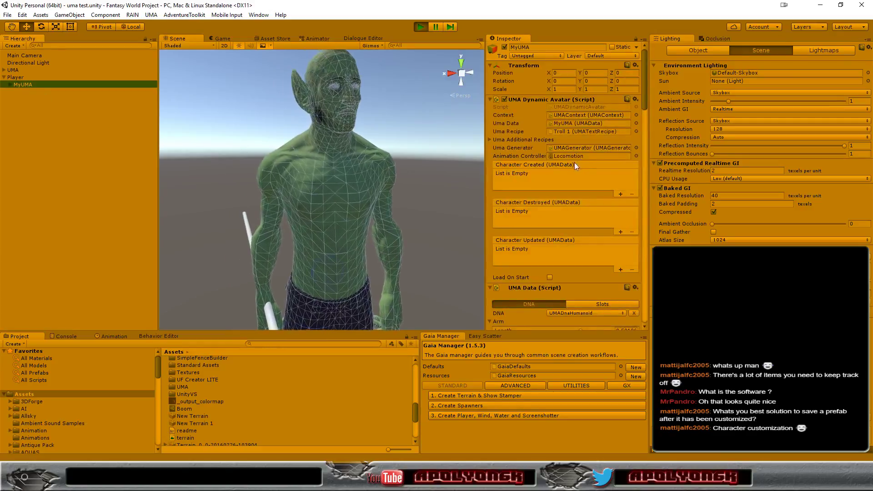
Scroll MyUMA's Inspector through the UMA DNA sliders from arm measurements down to upper-body muscle and weight.
{"action": "left_click_drag", "start_coordinate": [643, 70], "coordinate": [643, 113]}
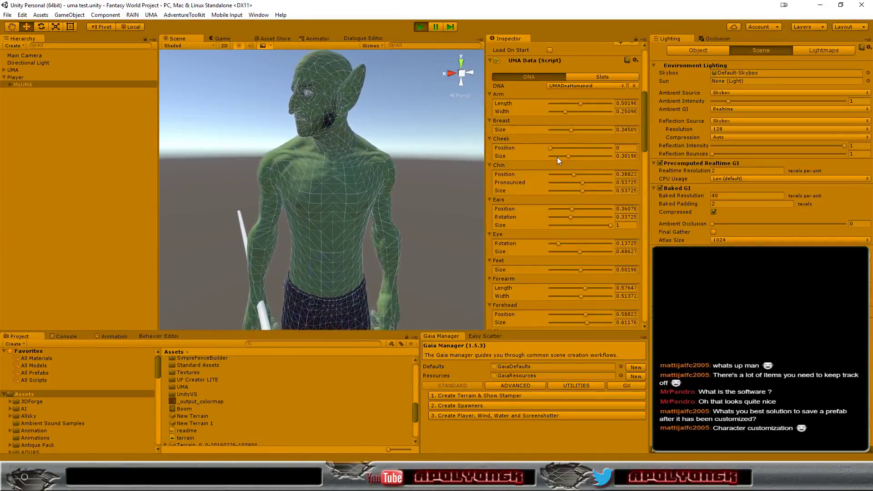
{"action": "scroll", "coordinate": [594, 151], "scroll_direction": "down", "scroll_amount": 3}
{"action": "scroll", "coordinate": [594, 150], "scroll_direction": "down", "scroll_amount": 3}
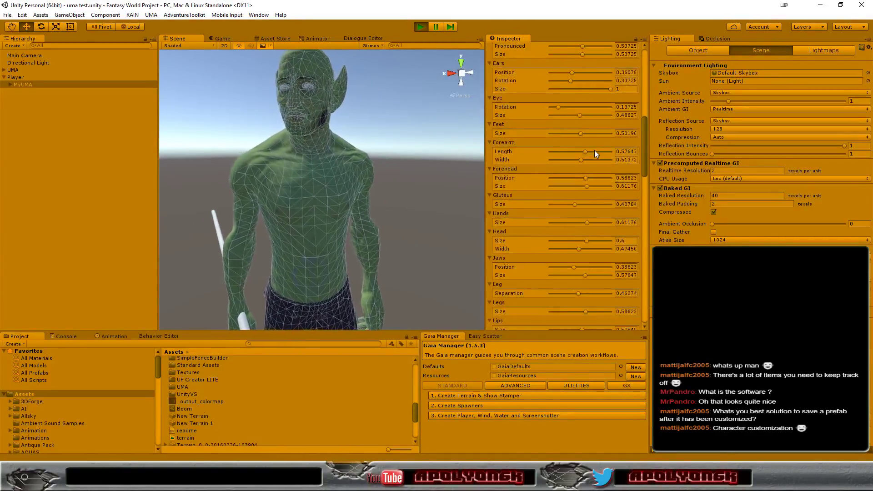
{"action": "scroll", "coordinate": [594, 150], "scroll_direction": "down", "scroll_amount": 3}
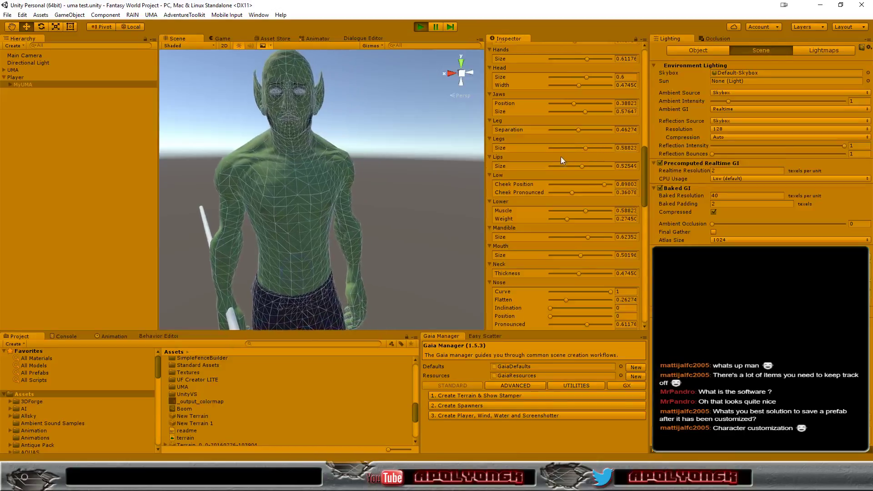
{"action": "scroll", "coordinate": [569, 171], "scroll_direction": "down", "scroll_amount": 5}
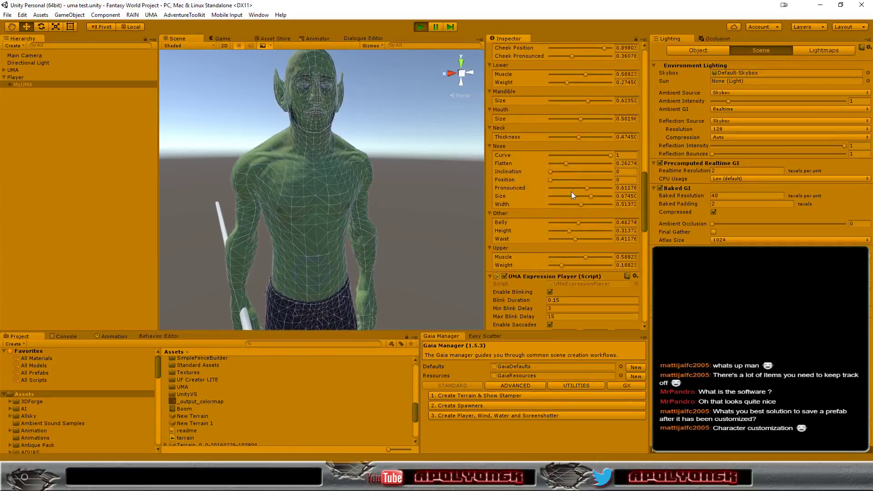
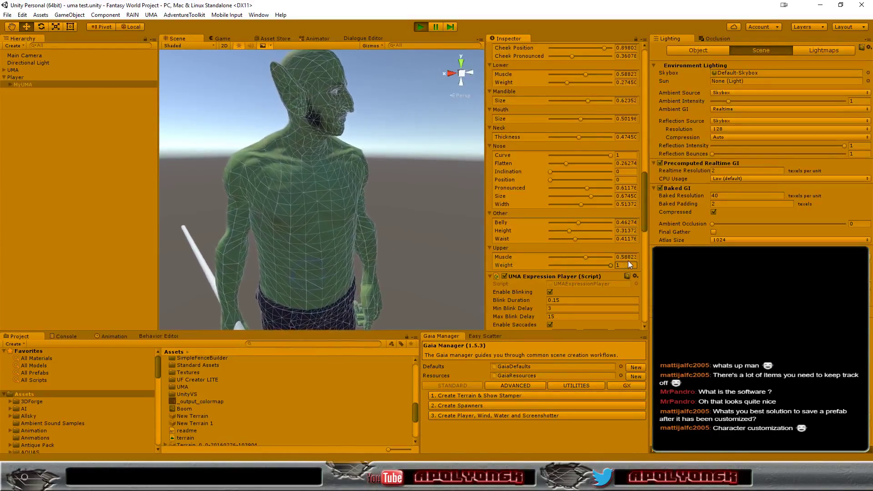
Drop Upper Muscle to 0 and Height to nearly 0, then view the character from a level front angle.
{"action": "left_click", "coordinate": [584, 257]}
{"action": "left_click_drag", "start_coordinate": [573, 257], "coordinate": [511, 260]}
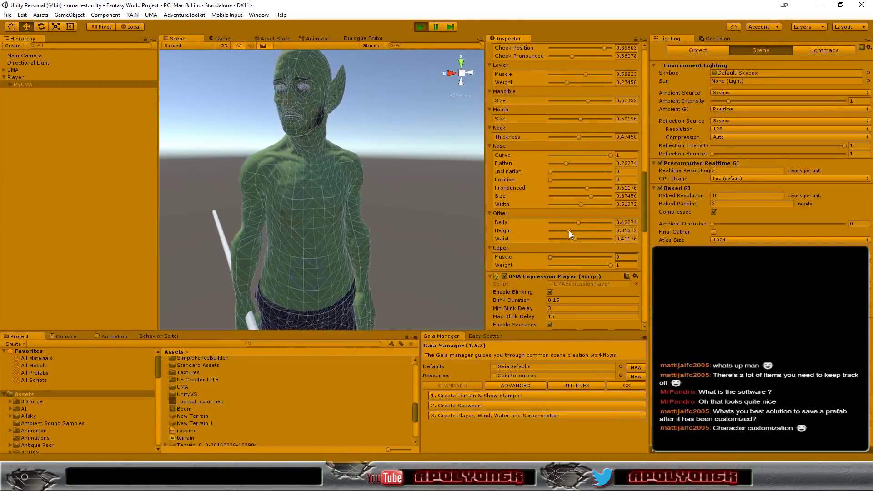
{"action": "left_click_drag", "start_coordinate": [569, 231], "coordinate": [545, 240]}
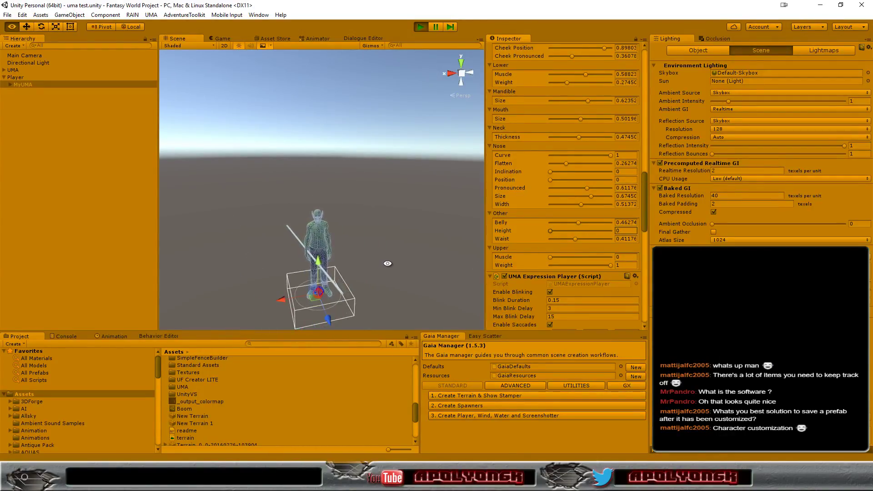
{"action": "mouse_move", "coordinate": [379, 274]}
{"action": "left_mouse_down", "text": "alt"}
{"action": "mouse_move", "coordinate": [433, 189]}
{"action": "mouse_move", "coordinate": [290, 251]}
{"action": "left_mouse_up", "text": "alt"}
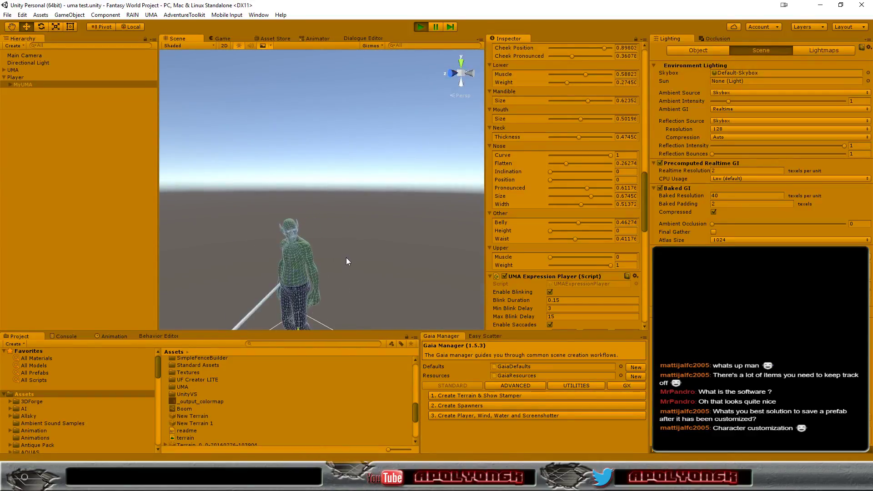
{"action": "left_click_drag", "start_coordinate": [347, 258], "coordinate": [415, 234], "text": "alt"}
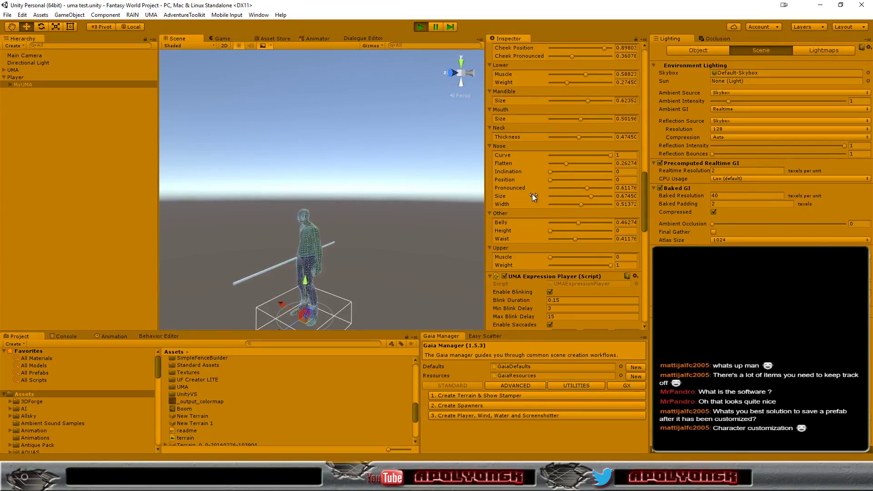
Raise the Lower Muscle and Hands Size sliders to their maximum of 1.
{"action": "scroll", "coordinate": [532, 193], "scroll_direction": "up", "scroll_amount": 2}
{"action": "scroll", "coordinate": [531, 189], "scroll_direction": "up", "scroll_amount": 2}
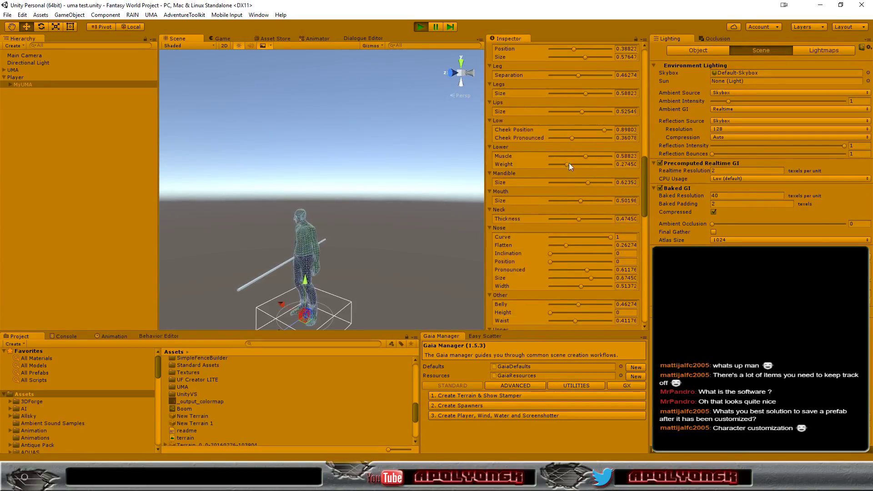
{"action": "left_click_drag", "start_coordinate": [586, 156], "coordinate": [646, 154]}
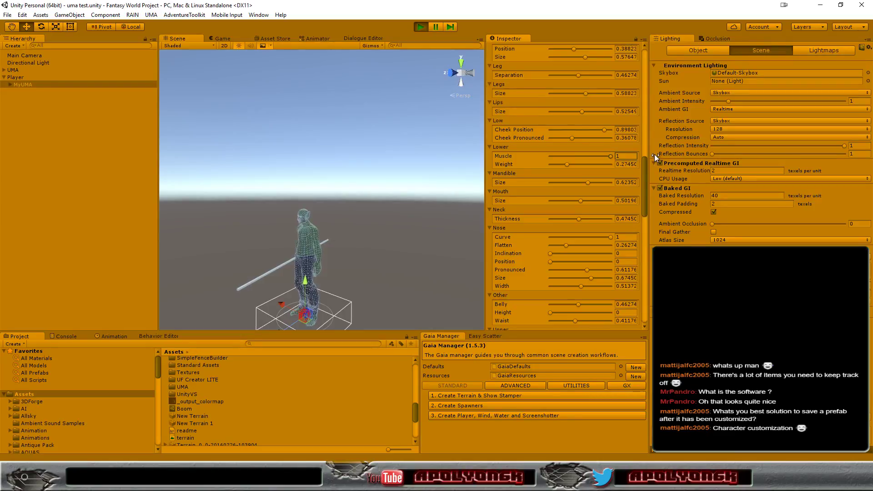
{"action": "scroll", "coordinate": [549, 150], "scroll_direction": "up", "scroll_amount": 1}
{"action": "scroll", "coordinate": [549, 151], "scroll_direction": "up", "scroll_amount": 3}
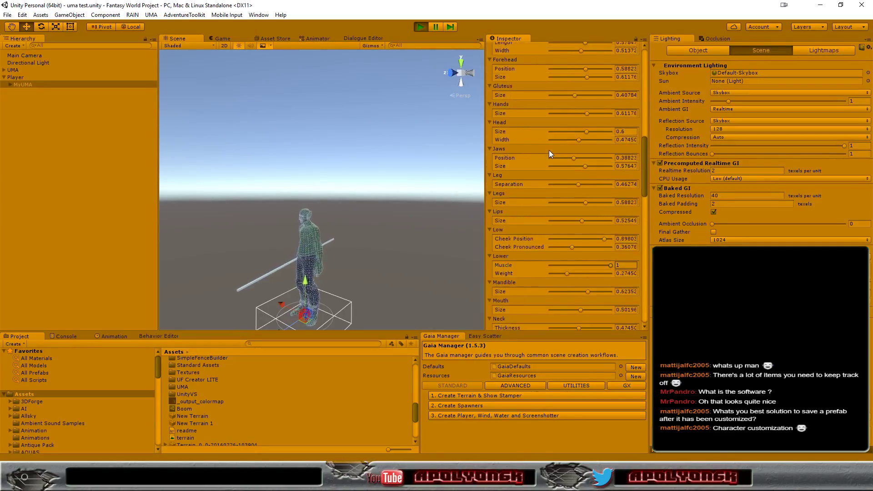
{"action": "scroll", "coordinate": [549, 151], "scroll_direction": "up", "scroll_amount": 1}
{"action": "scroll", "coordinate": [549, 150], "scroll_direction": "up", "scroll_amount": 2}
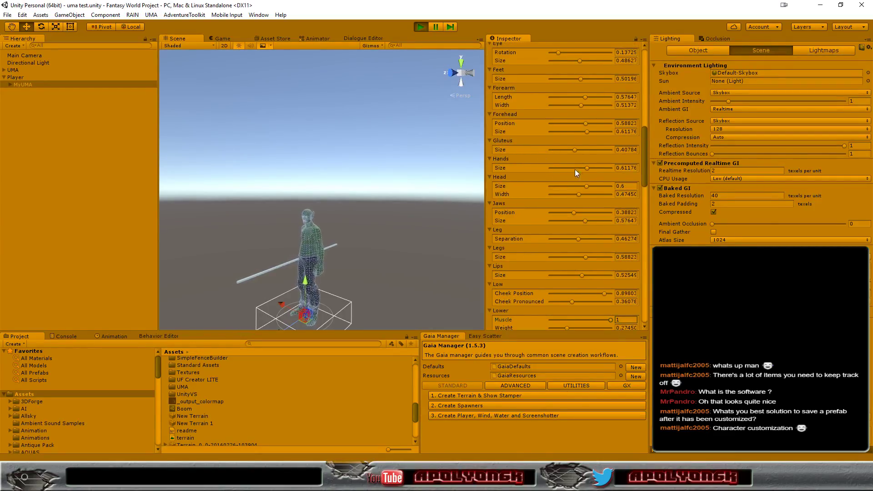
{"action": "left_click_drag", "start_coordinate": [587, 168], "coordinate": [638, 170]}
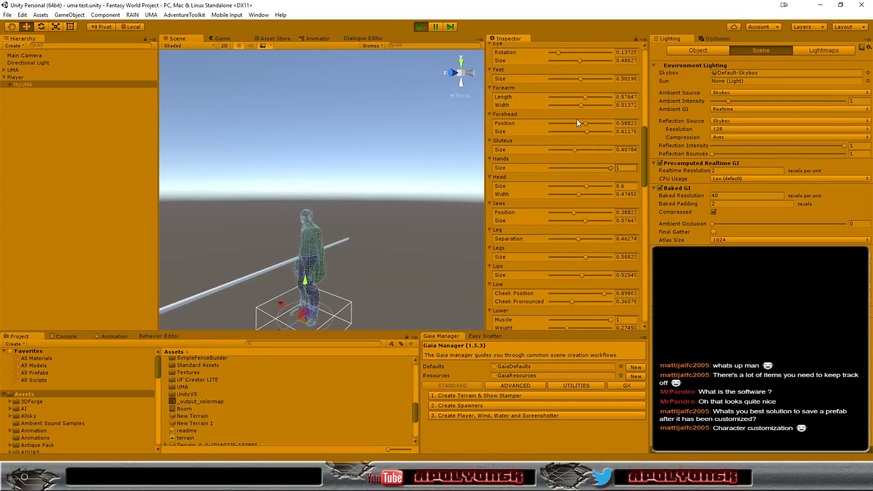
Push Forehead Position to its maximum of 1.
{"action": "left_click_drag", "start_coordinate": [586, 123], "coordinate": [654, 133]}
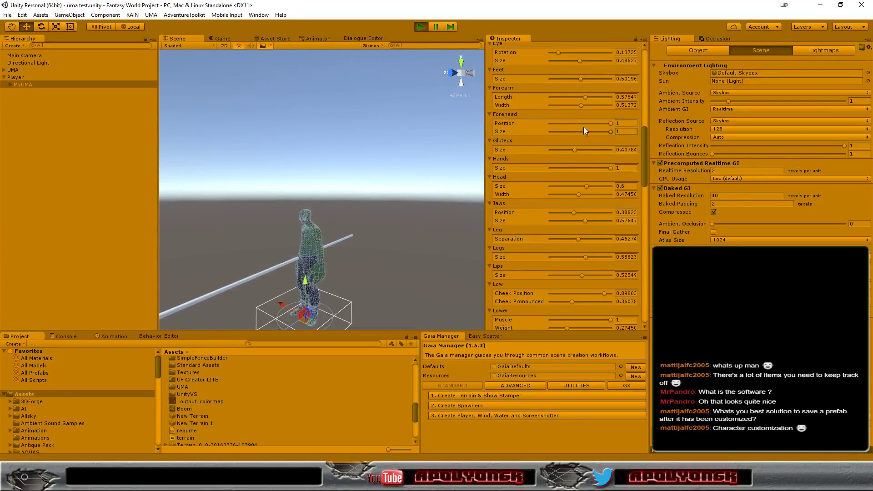
{"action": "scroll", "coordinate": [566, 135], "scroll_direction": "up", "scroll_amount": 2}
{"action": "scroll", "coordinate": [567, 145], "scroll_direction": "up", "scroll_amount": 2}
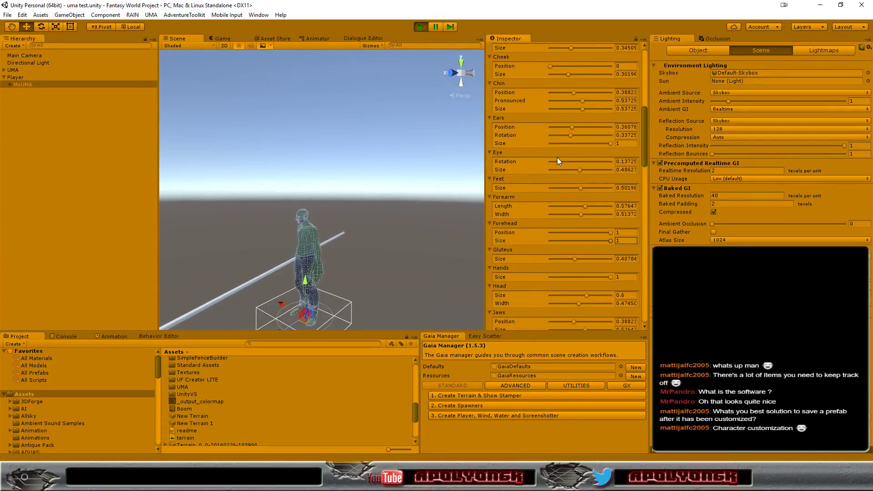
{"action": "scroll", "coordinate": [558, 159], "scroll_direction": "up", "scroll_amount": 4}
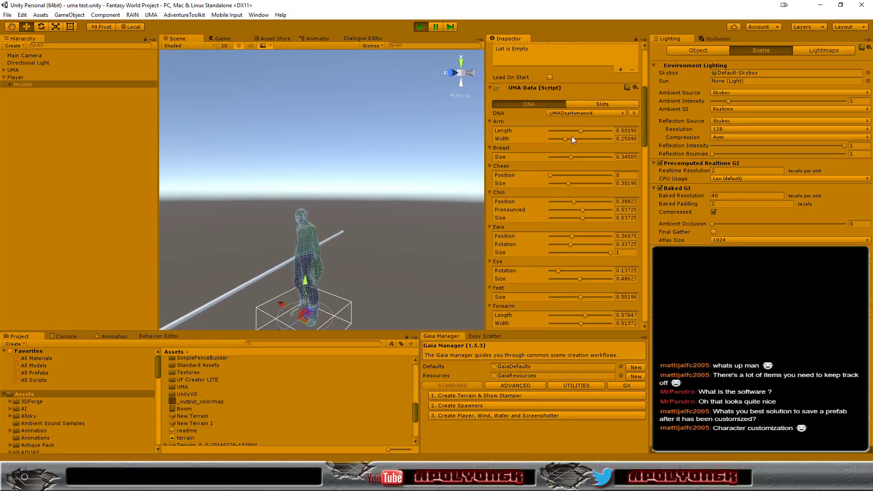
Set Arm Length to 1 and inspect the longer arms from a low front view.
{"action": "mouse_move", "coordinate": [581, 131]}
{"action": "left_mouse_down"}
{"action": "mouse_move", "coordinate": [615, 133]}
{"action": "mouse_move", "coordinate": [617, 142]}
{"action": "left_mouse_up"}
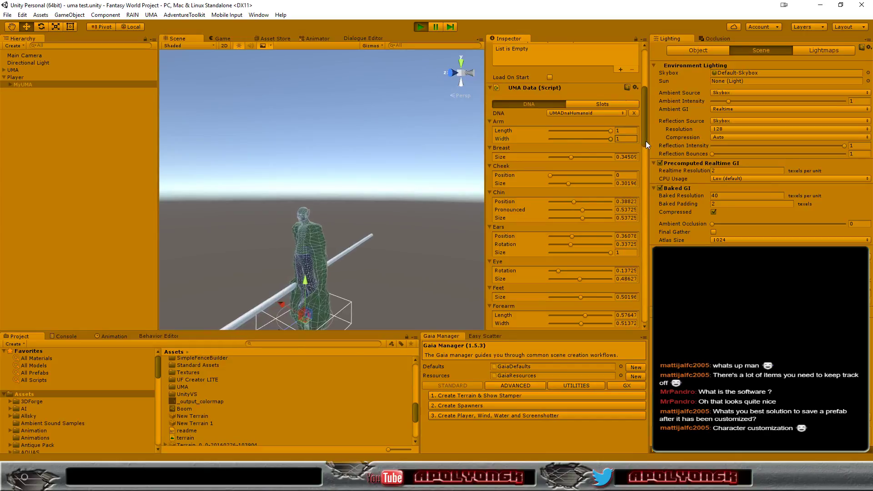
{"action": "scroll", "coordinate": [378, 270], "scroll_direction": "down", "scroll_amount": 2}
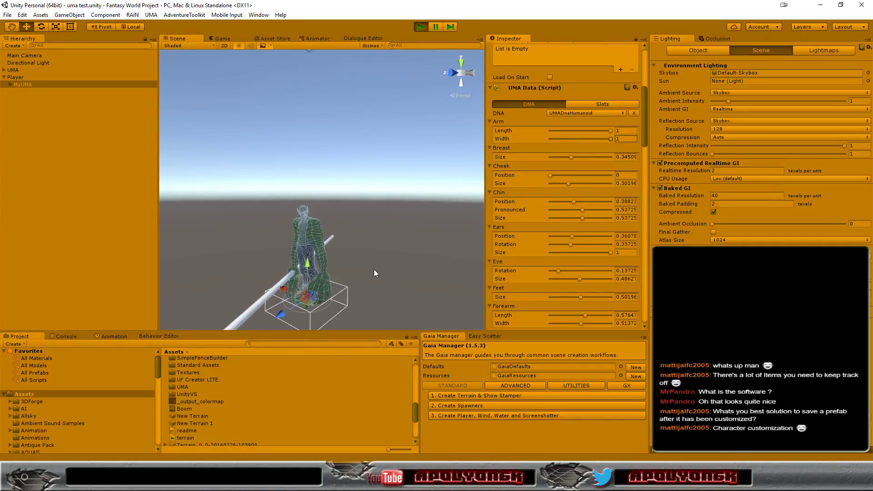
{"action": "left_click_drag", "start_coordinate": [374, 269], "coordinate": [525, 201], "text": "alt"}
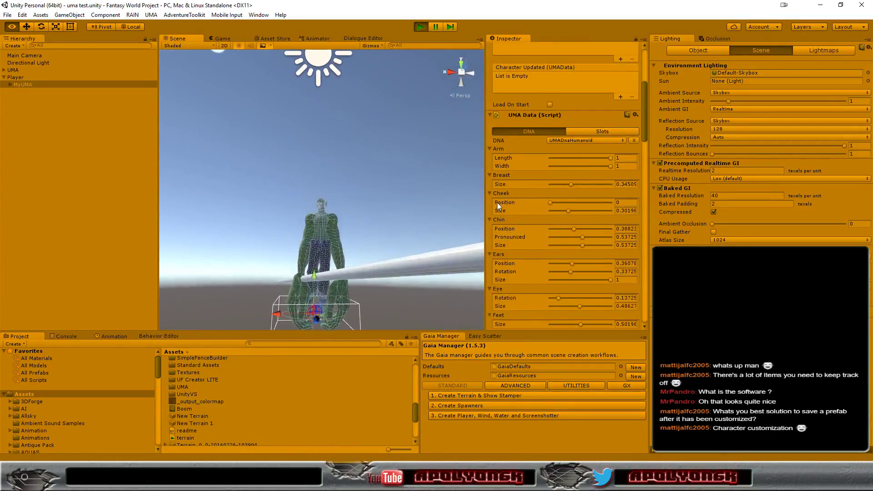
{"action": "mouse_move", "coordinate": [525, 201]}
{"action": "left_mouse_down", "text": "alt"}
{"action": "mouse_move", "coordinate": [452, 253]}
{"action": "mouse_move", "coordinate": [536, 158]}
{"action": "mouse_move", "coordinate": [141, 156]}
{"action": "mouse_move", "coordinate": [460, 244]}
{"action": "left_mouse_up", "text": "alt"}
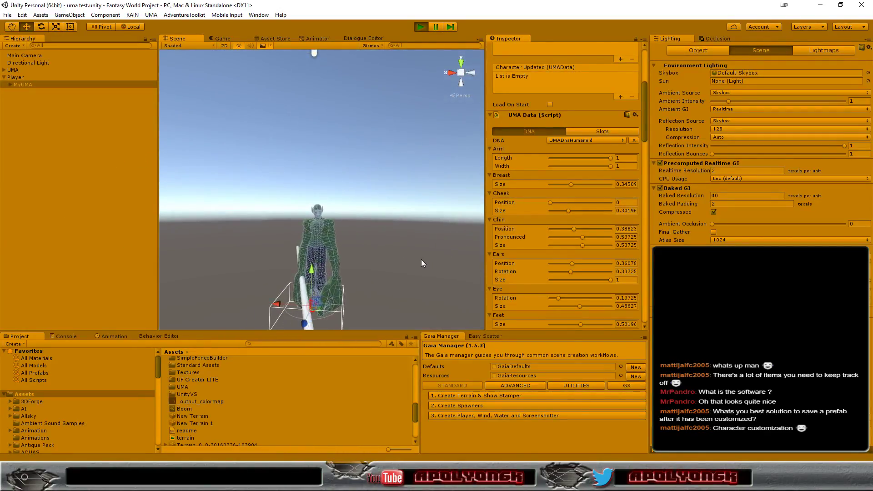
{"action": "mouse_move", "coordinate": [460, 245]}
{"action": "left_mouse_down", "text": "alt"}
{"action": "mouse_move", "coordinate": [426, 232]}
{"action": "mouse_move", "coordinate": [410, 247]}
{"action": "left_mouse_up", "text": "alt"}
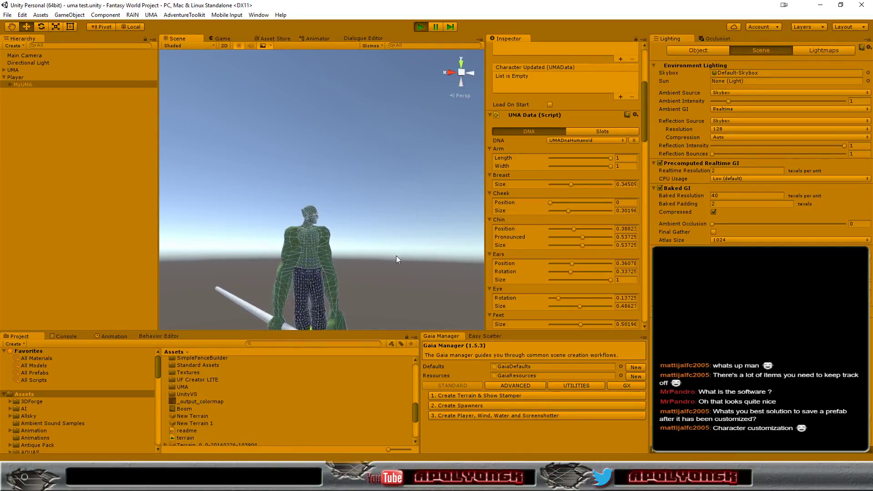
{"action": "scroll", "coordinate": [348, 242], "scroll_direction": "down", "scroll_amount": 3}
{"action": "scroll", "coordinate": [349, 243], "scroll_direction": "up", "scroll_amount": 3}
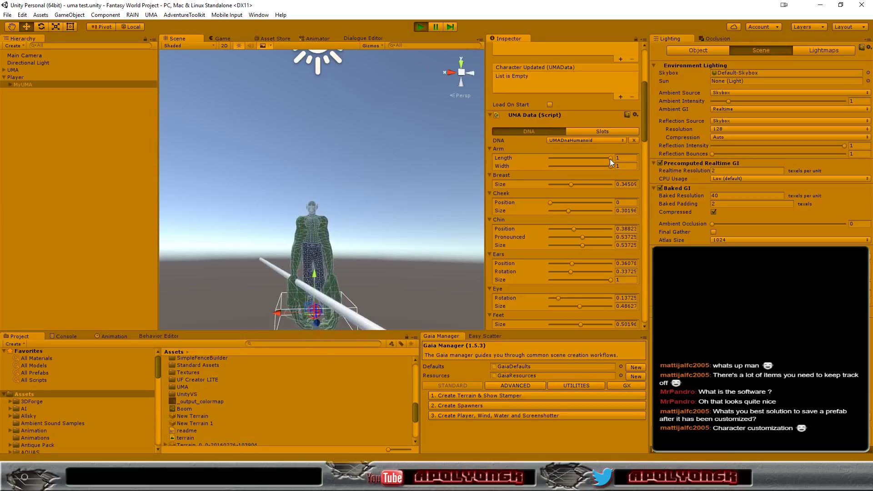
Reduce Arm Length and Arm Width both to 0.
{"action": "left_click_drag", "start_coordinate": [610, 159], "coordinate": [542, 157]}
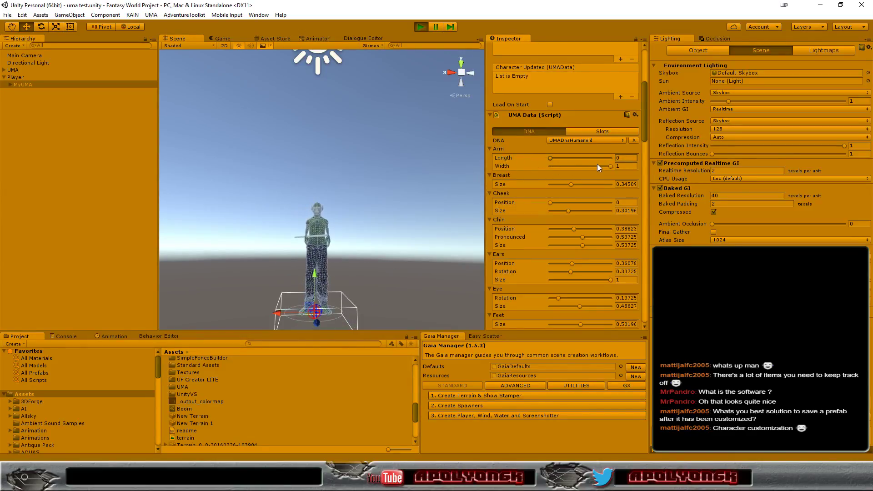
{"action": "left_click_drag", "start_coordinate": [610, 166], "coordinate": [546, 167]}
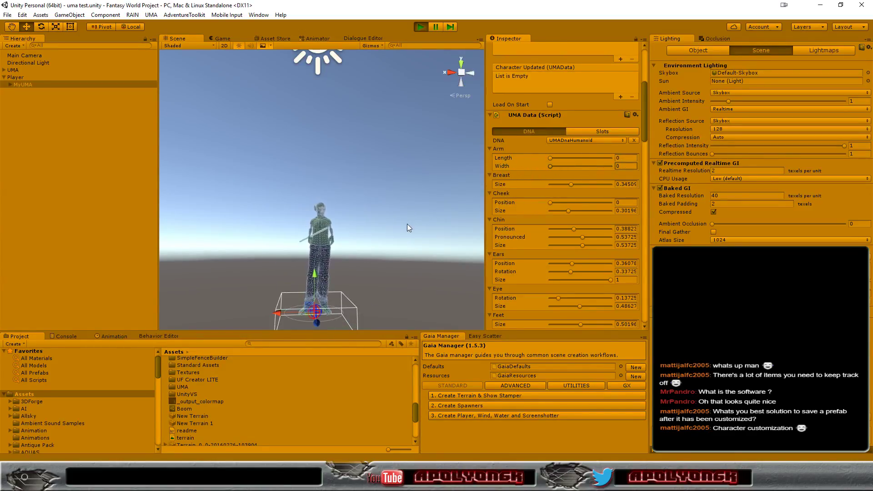
{"action": "scroll", "coordinate": [401, 234], "scroll_direction": "up", "scroll_amount": 3}
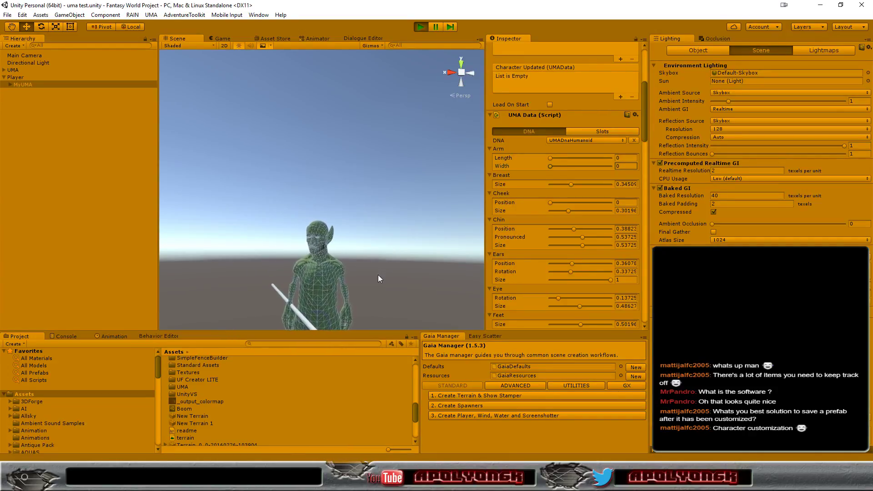
{"action": "mouse_move", "coordinate": [377, 275]}
{"action": "right_mouse_down"}
{"action": "mouse_move", "coordinate": [330, 219]}
{"action": "mouse_move", "coordinate": [357, 220]}
{"action": "right_mouse_up"}
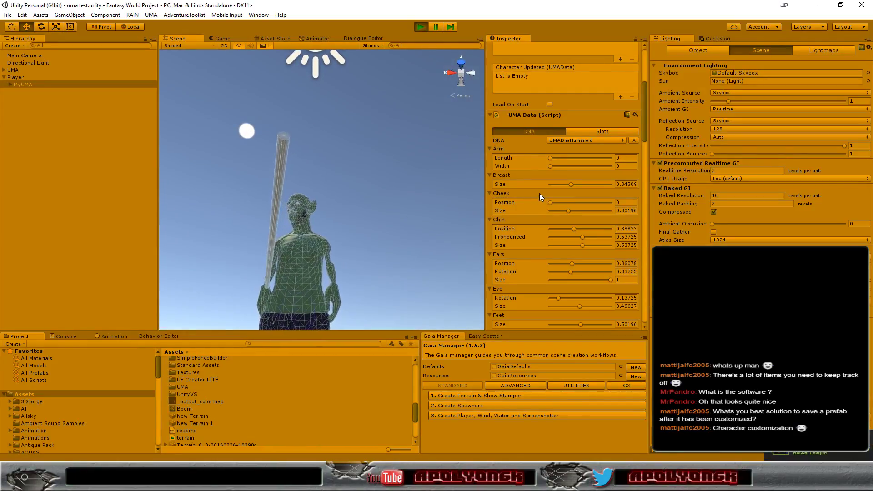
{"action": "scroll", "coordinate": [539, 193], "scroll_direction": "down", "scroll_amount": 3}
{"action": "scroll", "coordinate": [539, 193], "scroll_direction": "down", "scroll_amount": 3}
{"action": "scroll", "coordinate": [539, 193], "scroll_direction": "down", "scroll_amount": 3}
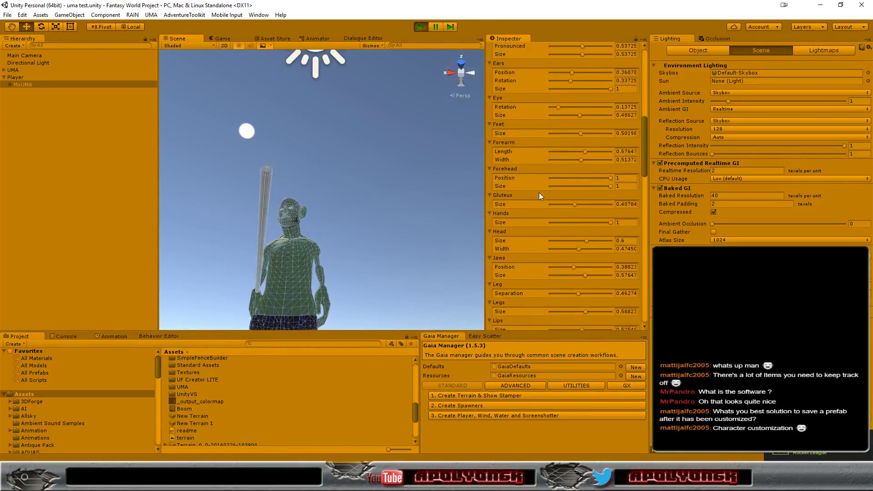